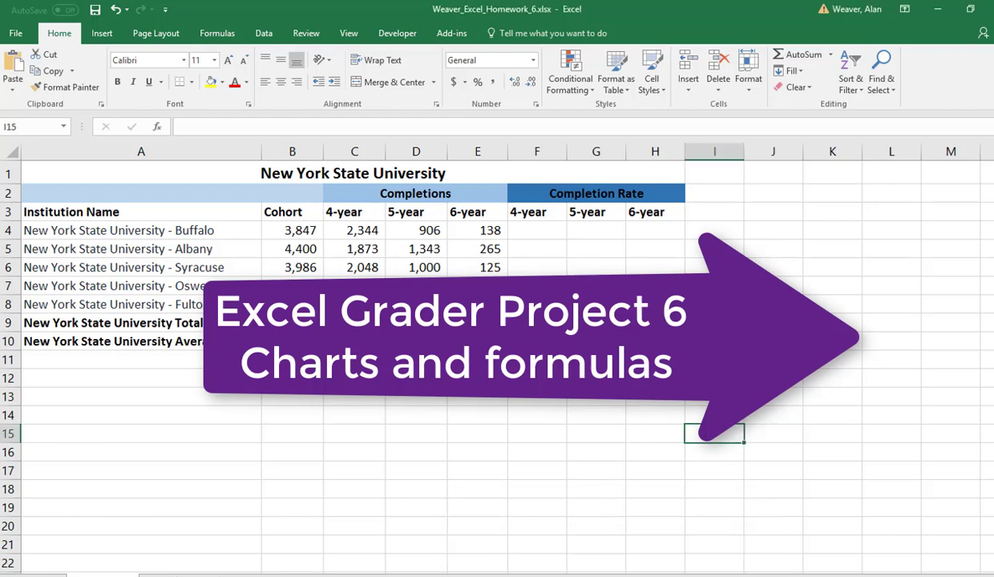
Step: Switch to the completed example workbook and scroll through its contents
click(672, 571)
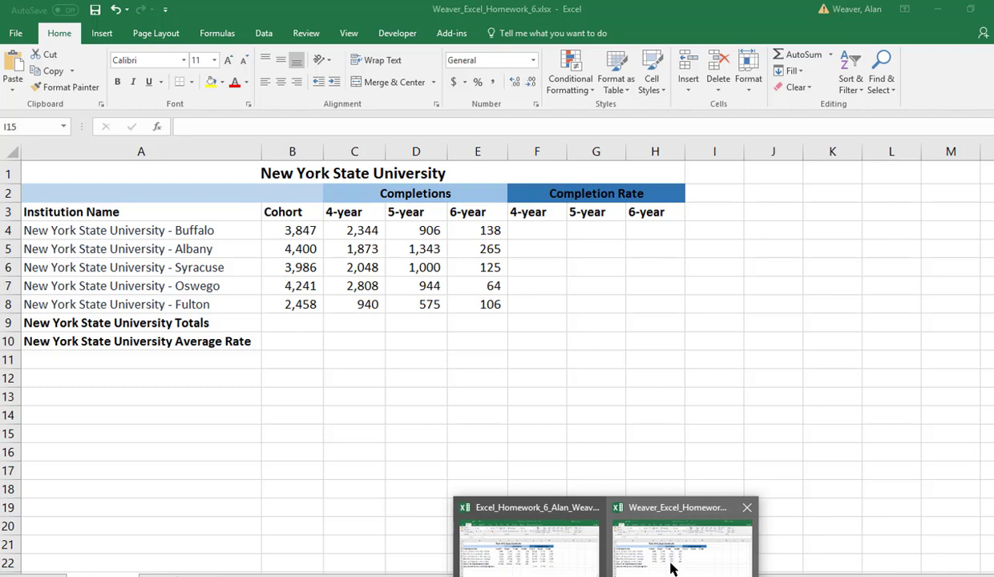
click(548, 561)
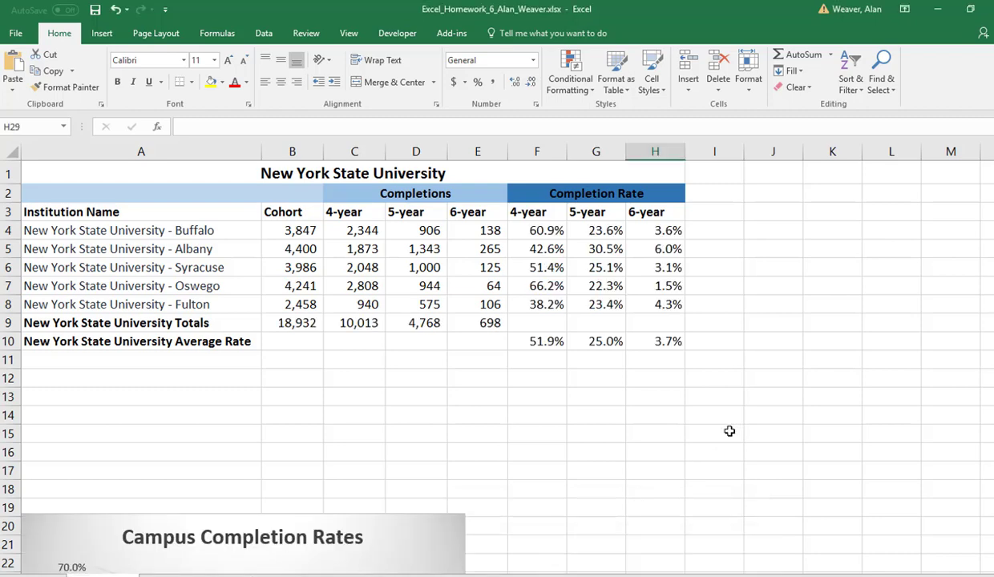
scroll(735, 407, down, 1)
scroll(731, 413, down, 2)
scroll(728, 419, up, 1)
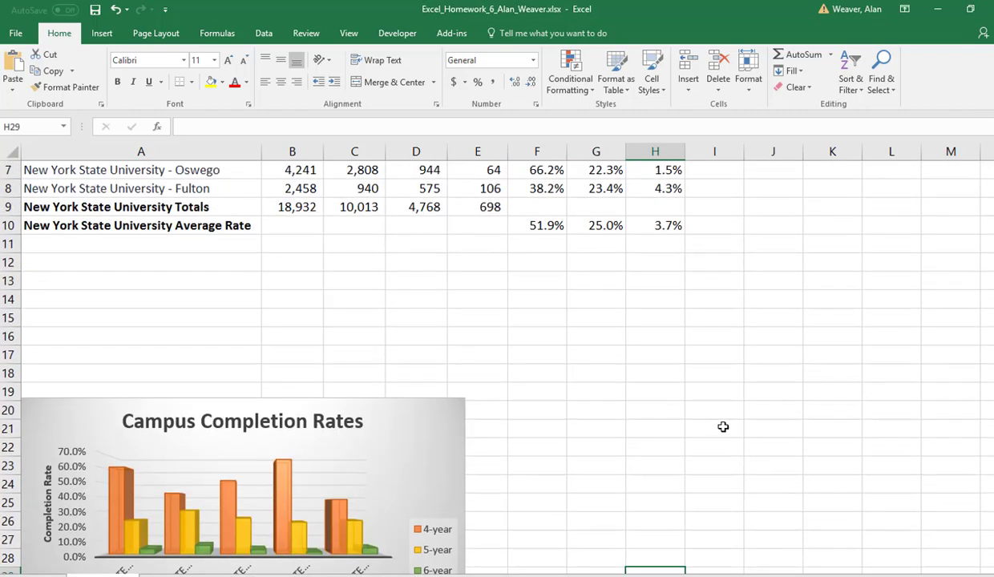
scroll(721, 431, up, 2)
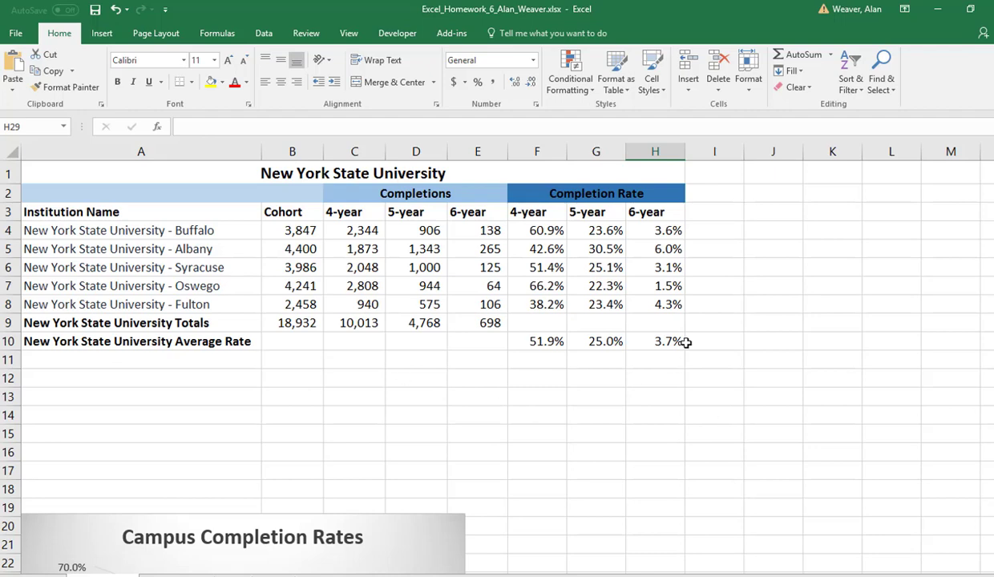
scroll(530, 534, down, 1)
scroll(532, 533, down, 2)
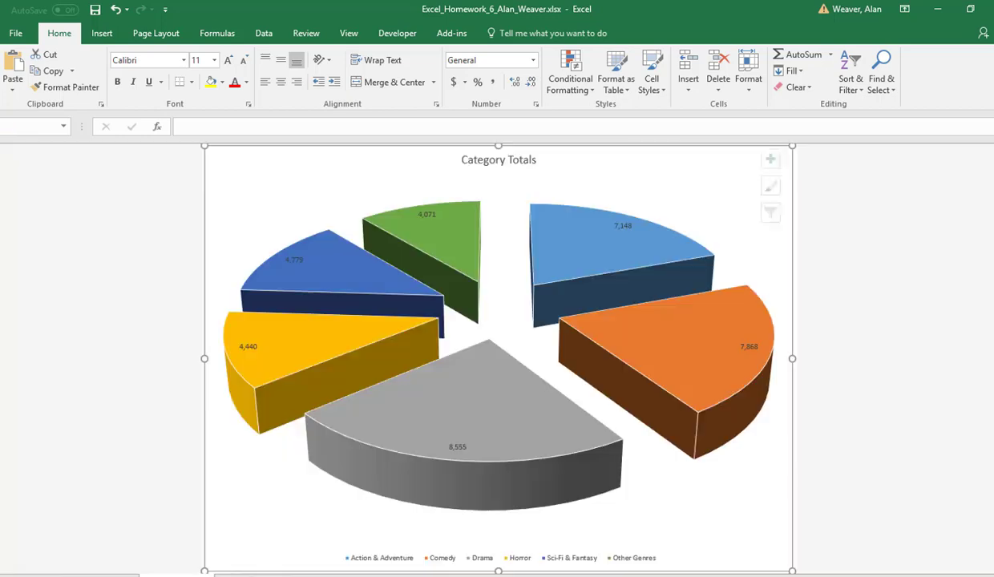
Step: Look over the Category Totals pie chart and the November 2018 Data chart sheets
click(419, 533)
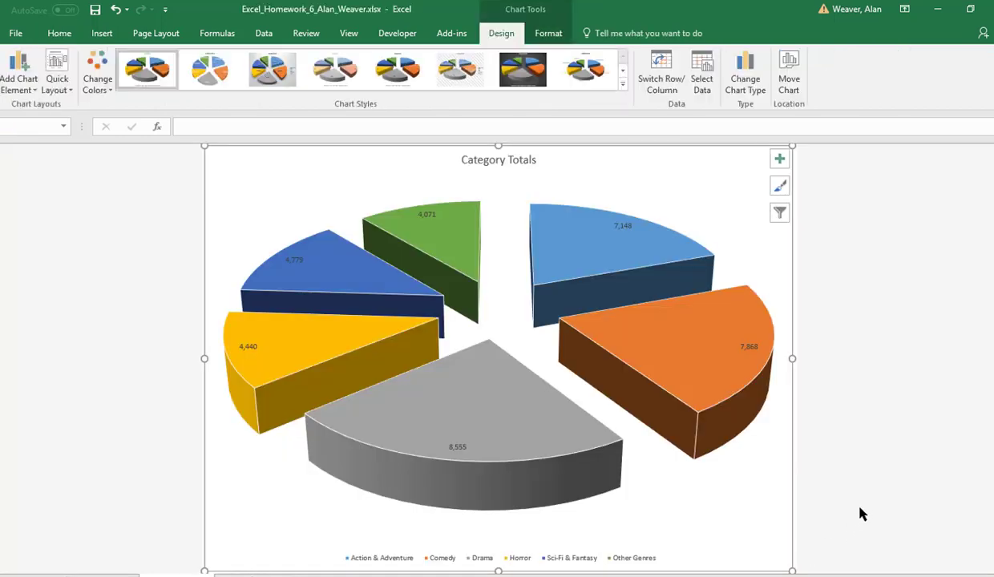
key(ctrl+Page_Up)
scroll(698, 497, up, 2)
scroll(706, 450, up, 1)
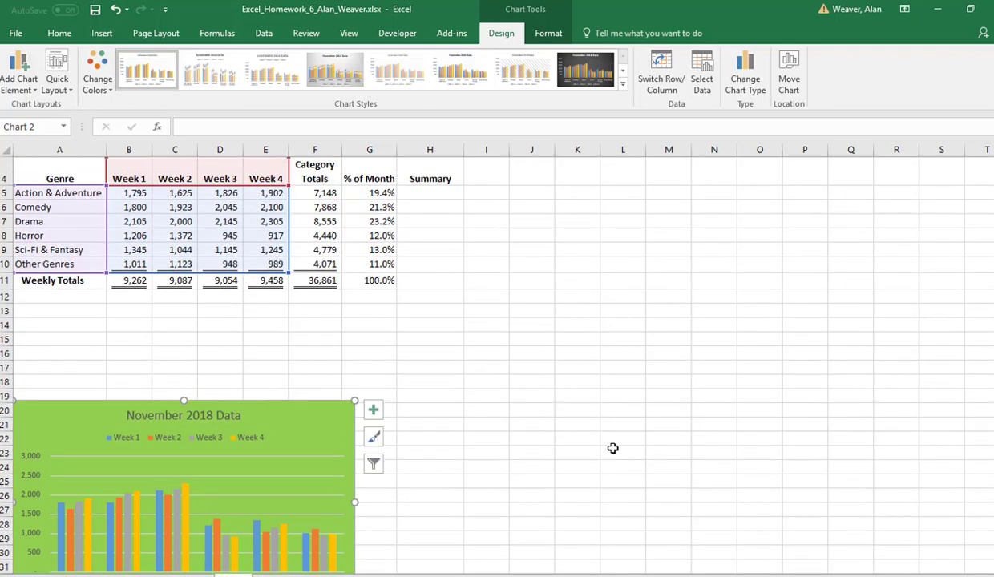
click(559, 366)
click(313, 465)
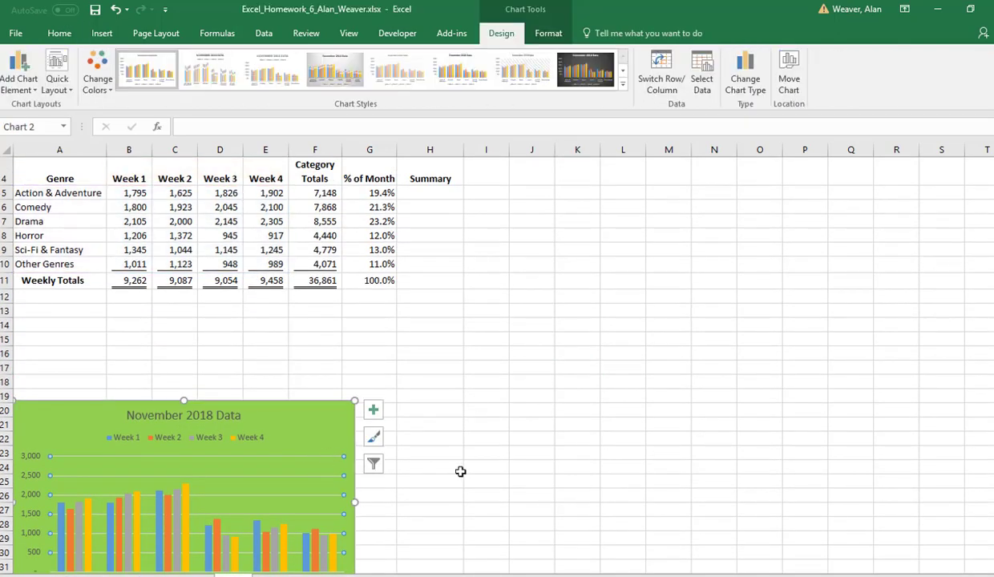
Step: Review the Education and Salary sheet with its Average Salary chart
key(ctrl+Page_Down)
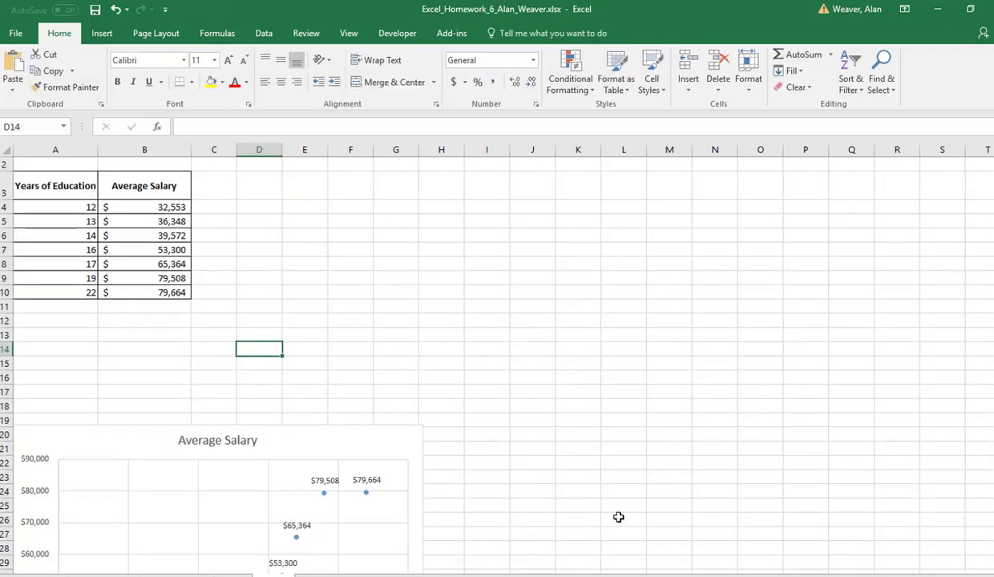
scroll(618, 517, up, 1)
scroll(618, 514, down, 1)
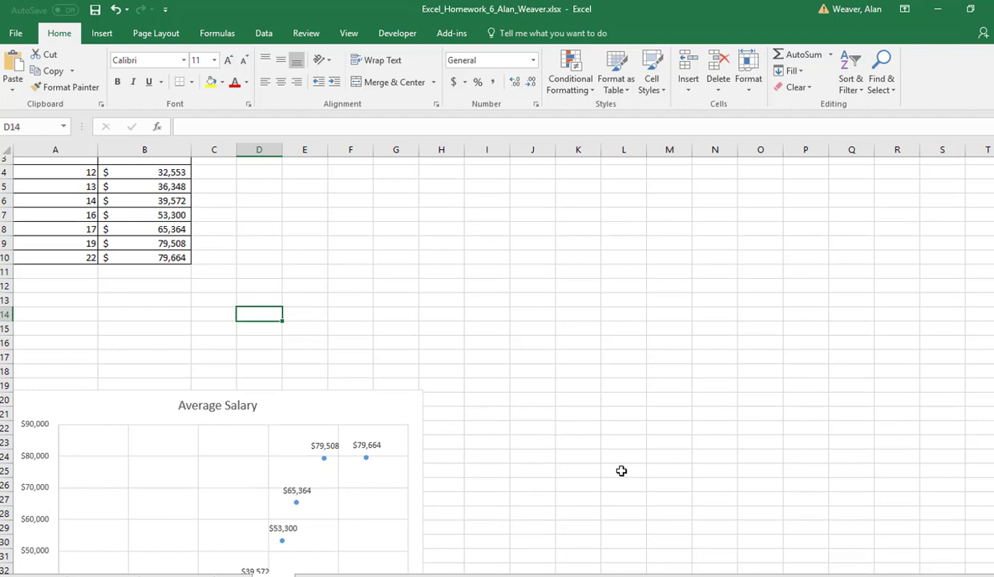
scroll(621, 471, up, 1)
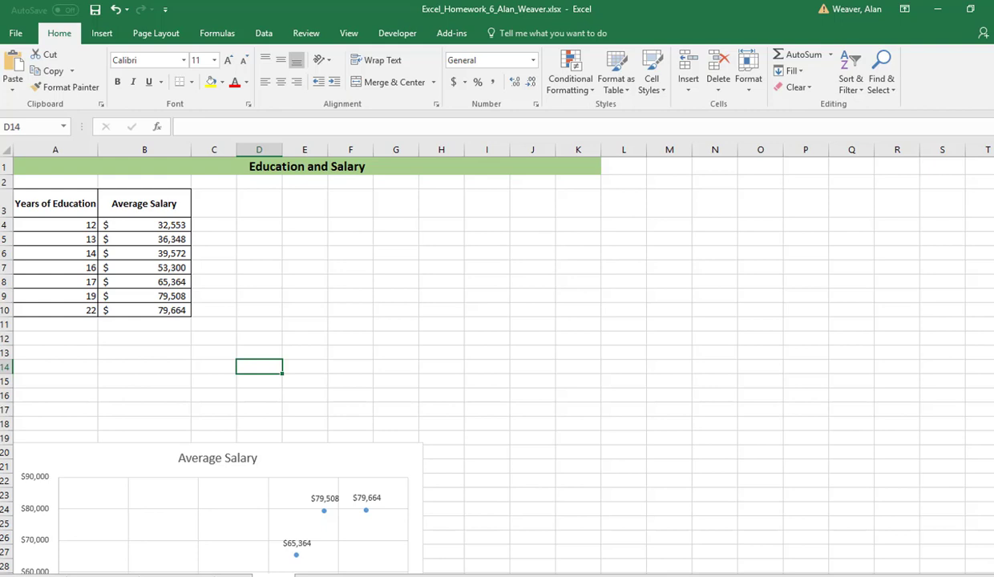
click(605, 576)
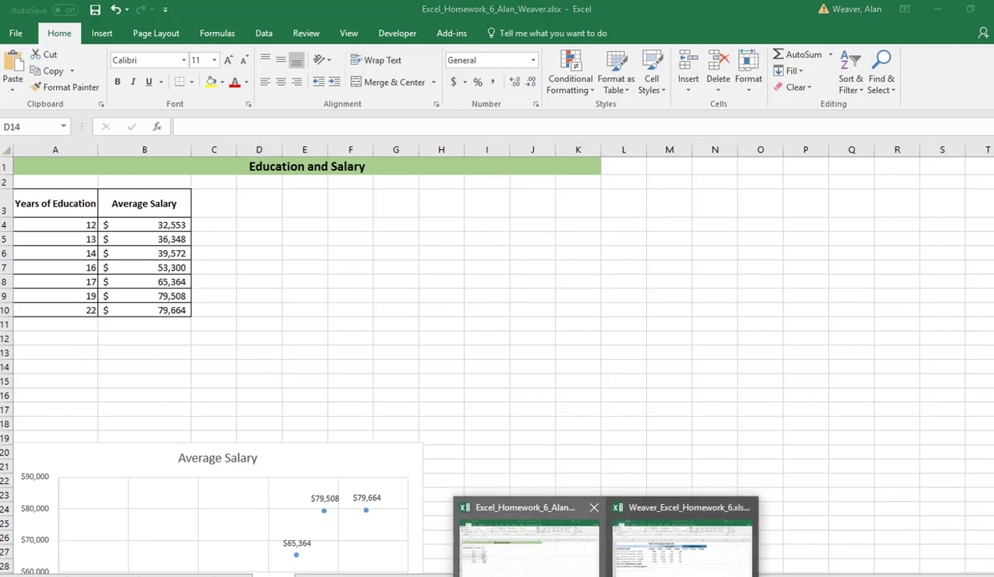
click(549, 575)
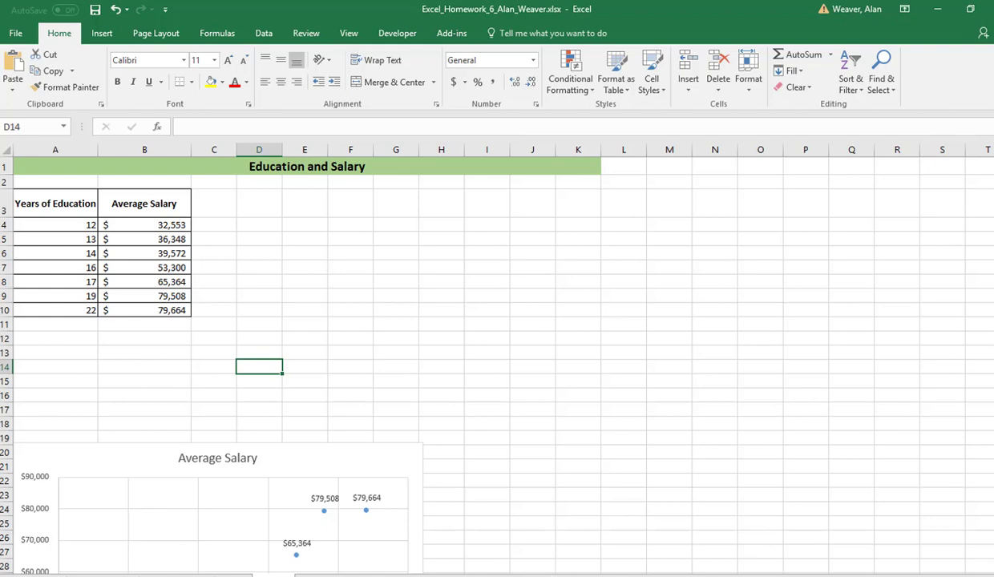
Step: Return to the Weaver_Excel_Homework_6 workbook and select cell F4
click(605, 576)
click(642, 552)
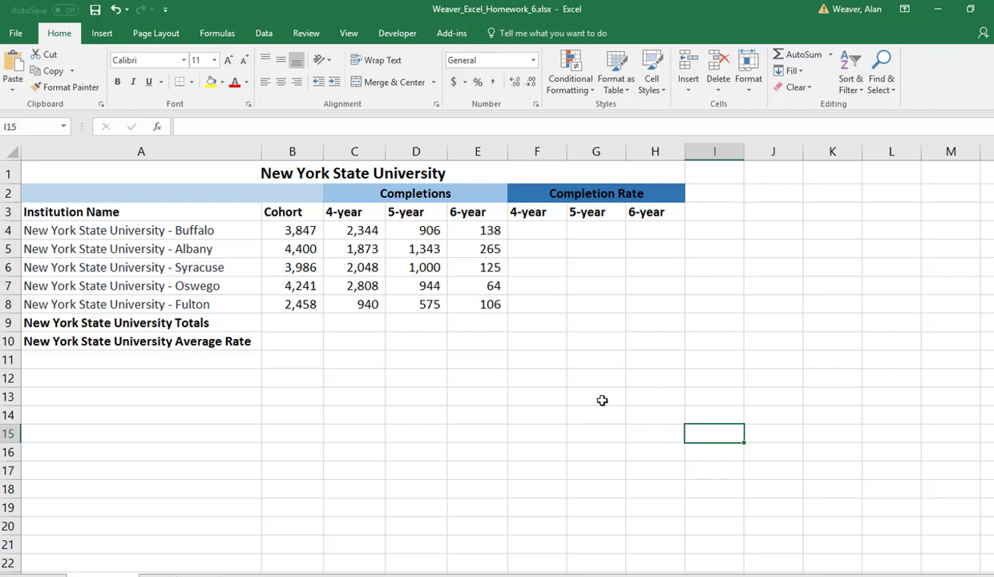
click(538, 235)
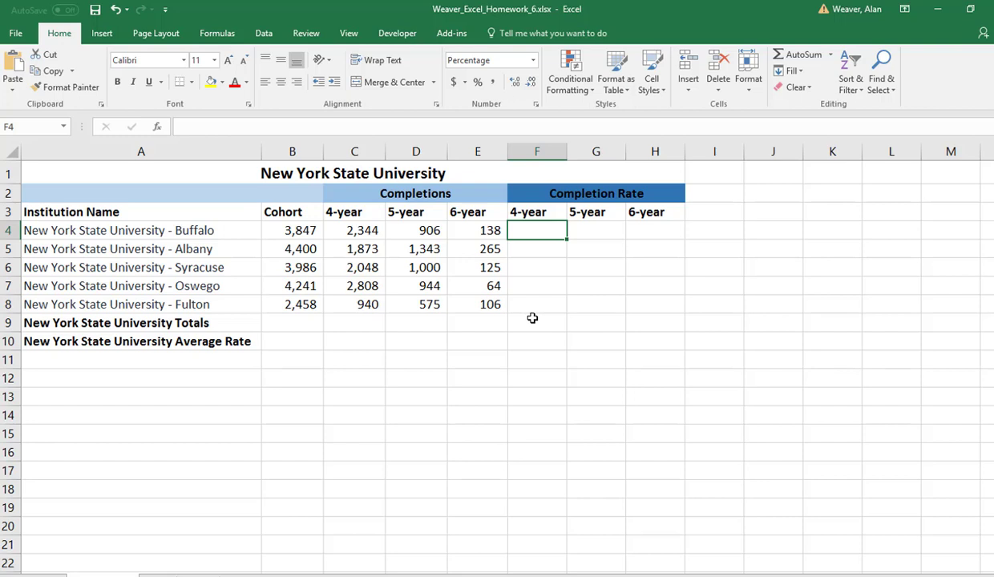
Step: Begin a =C4/B4 completion-rate formula in F4, then cancel it
text(=)
key(Left)
key(Left)
key(Left)
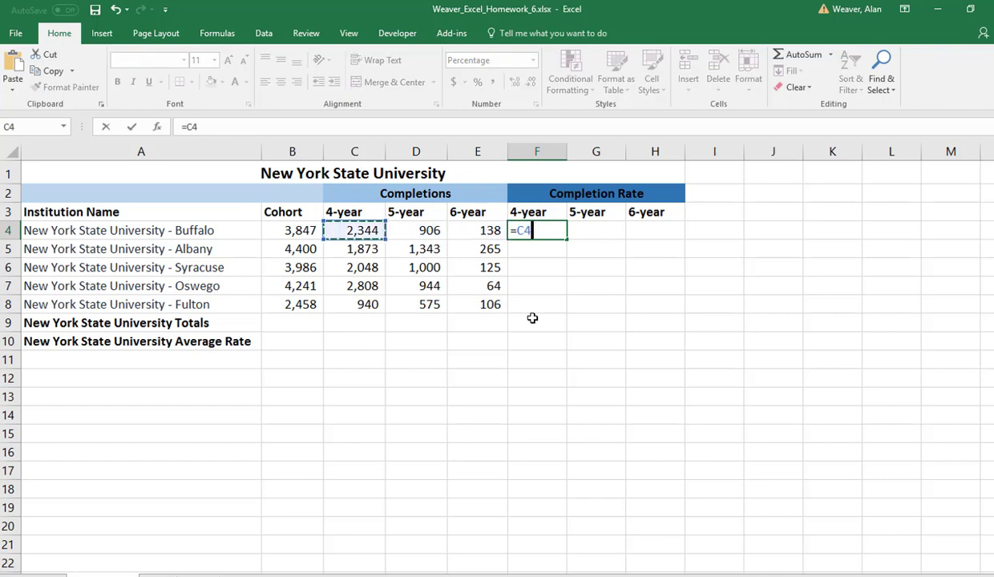
text(/)
key(Left)
key(Left)
key(Left)
key(Left)
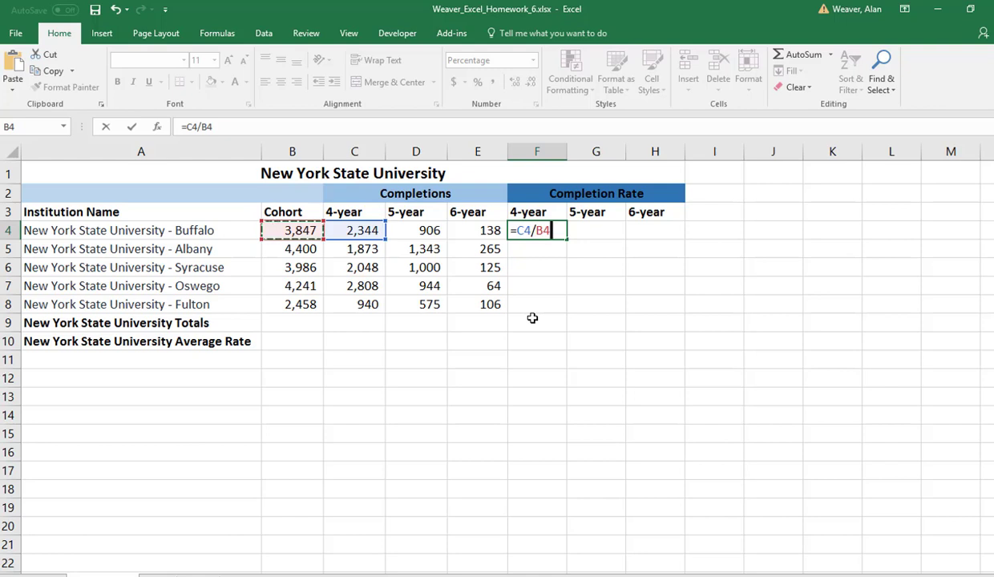
key(Escape)
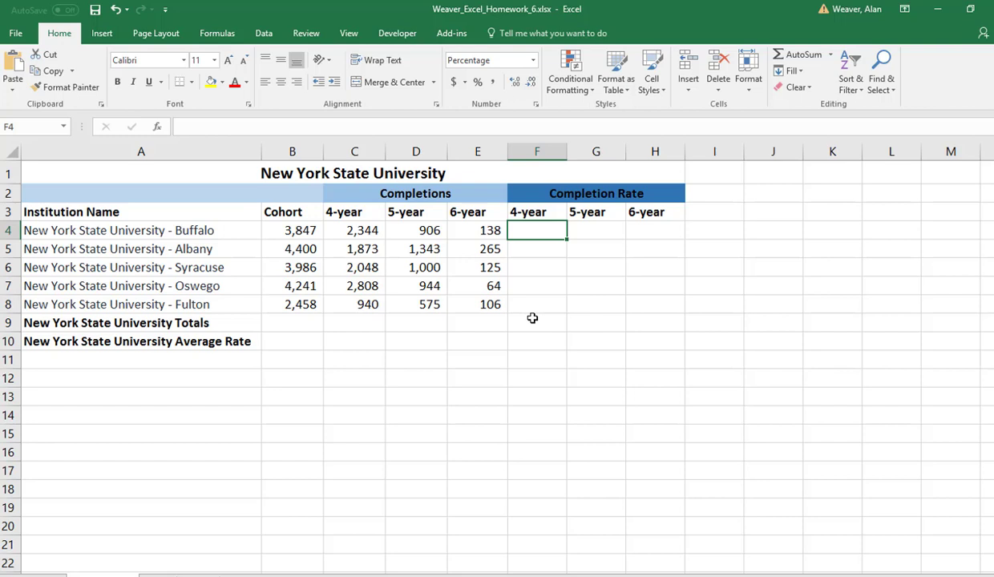
click(298, 344)
mouse_move(297, 229)
mouse_down()
mouse_move(291, 305)
mouse_move(291, 225)
mouse_up()
click(297, 345)
click(298, 325)
drag(356, 452, 362, 433)
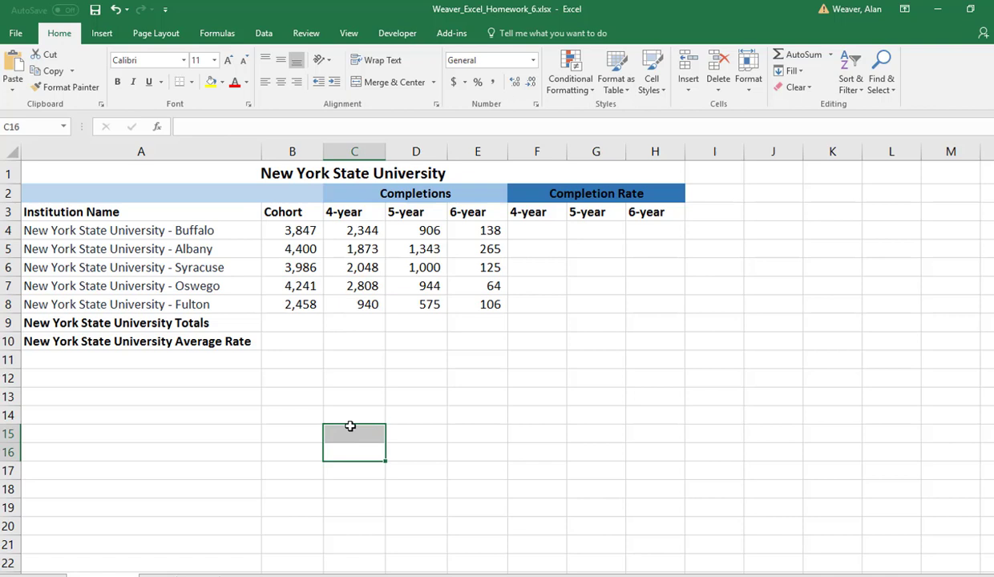
click(545, 347)
click(307, 323)
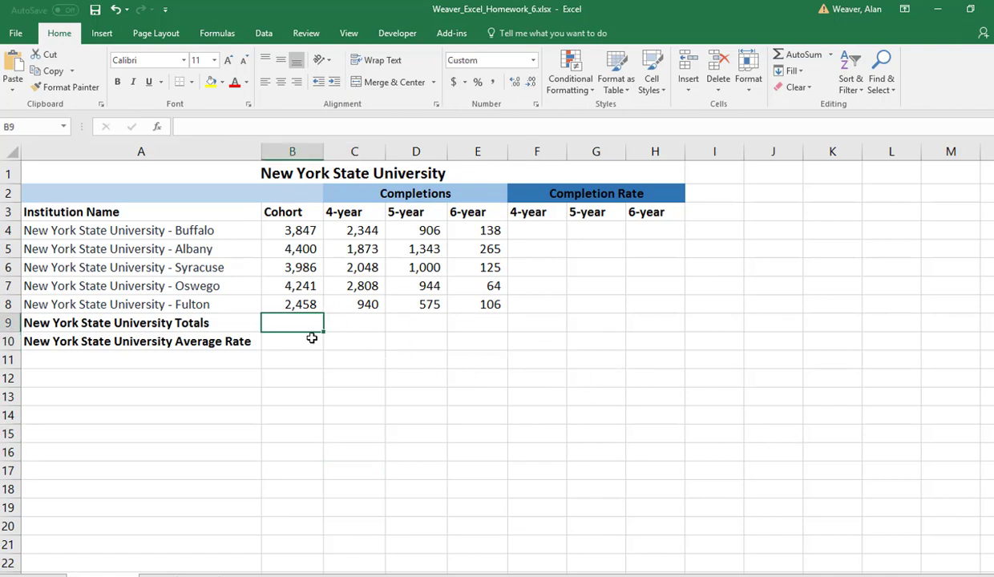
click(433, 346)
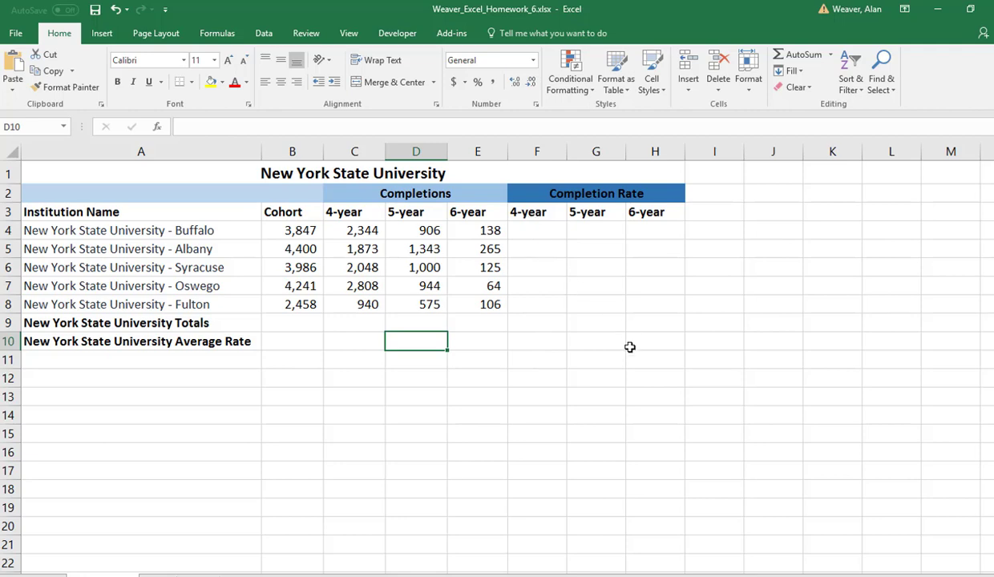
Step: Switch to the completed example and view its completion-rate table and chart from the top
key(alt+Tab)
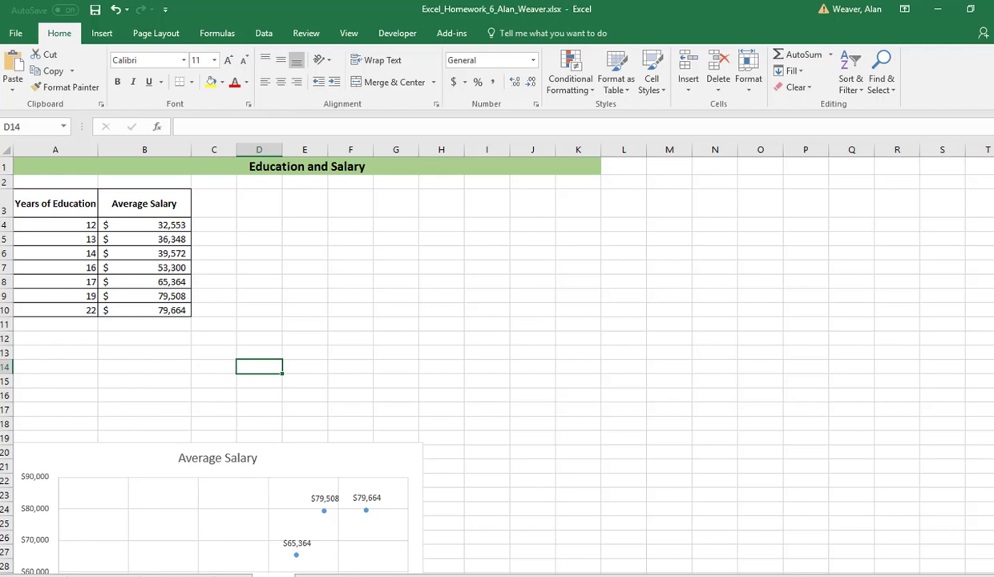
key(ctrl+Page_Down)
key(ctrl+Page_Up)
scroll(711, 363, up, 2)
scroll(712, 356, up, 1)
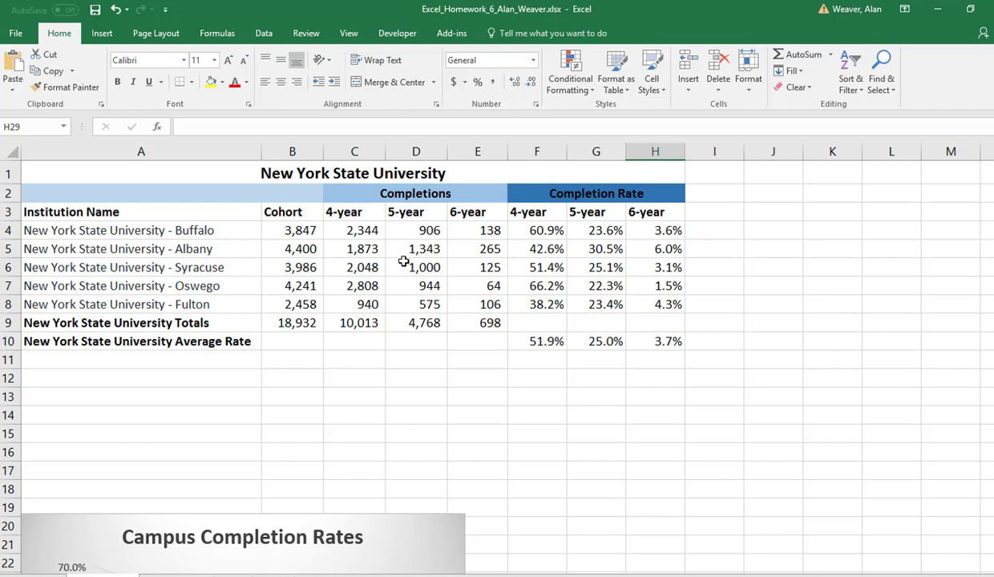
Step: Insert a 3-D Clustered Column chart of institution names with 4-, 5- and 6-year completion rates
click(72, 212)
drag(73, 212, 78, 303)
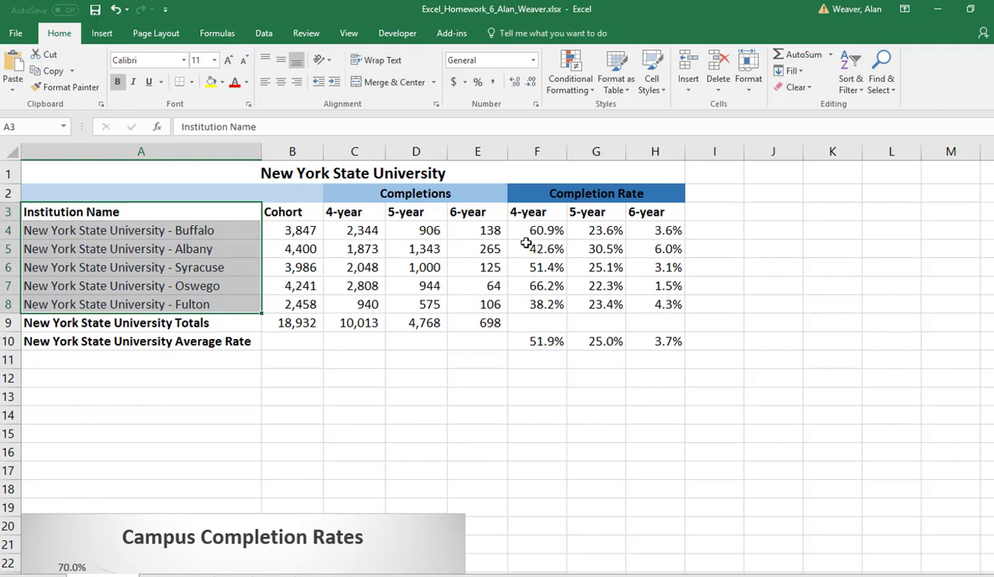
drag(529, 213, 632, 297)
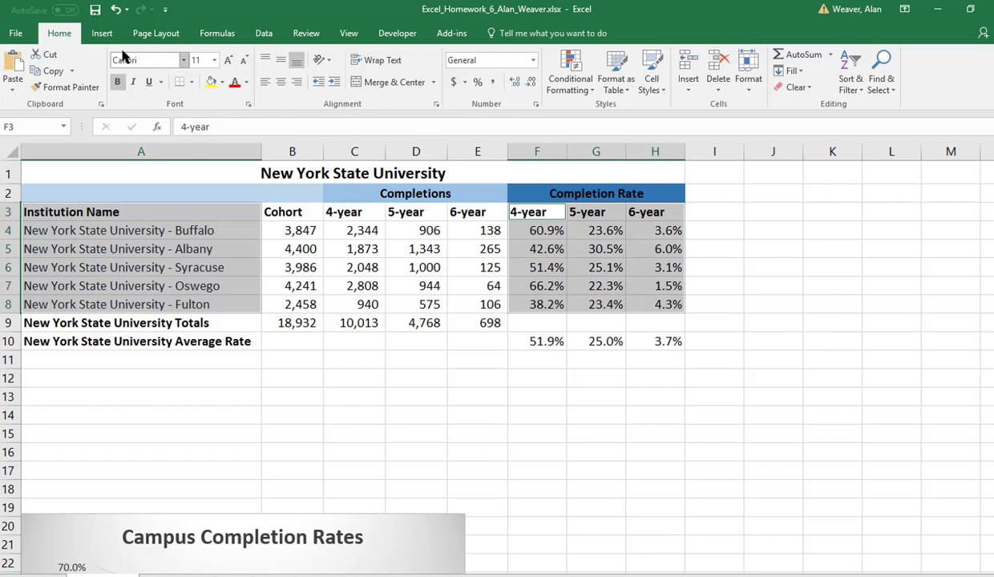
click(102, 35)
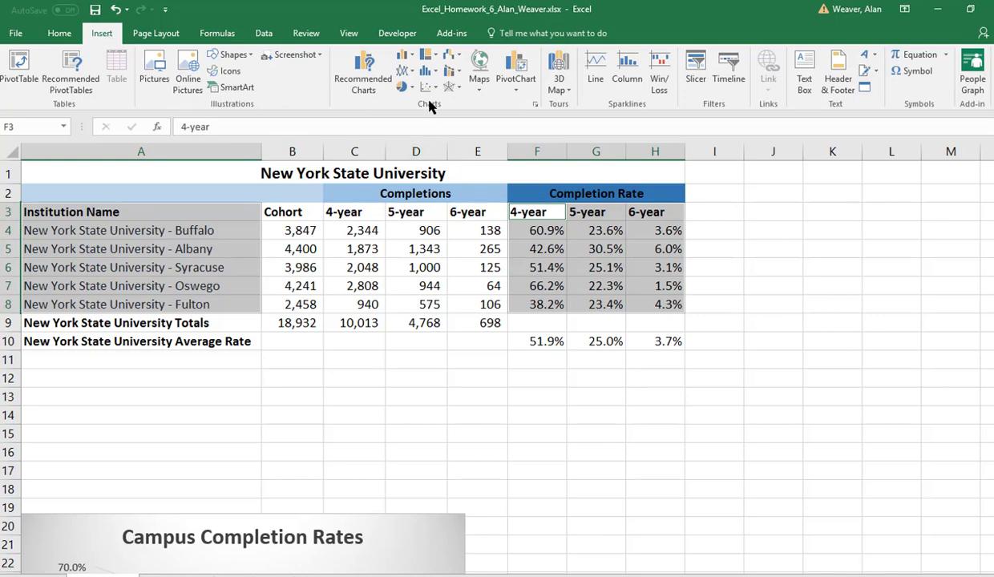
click(407, 57)
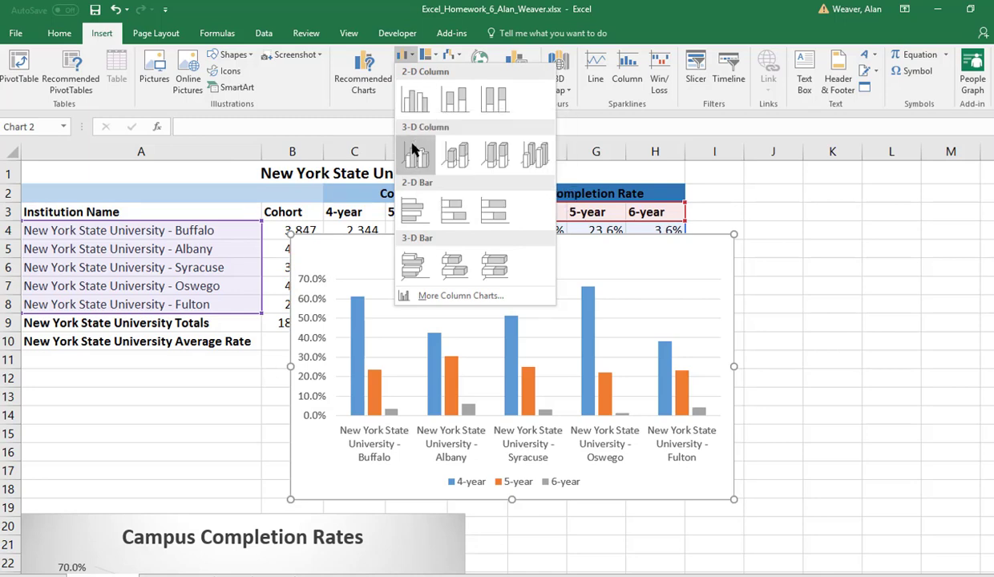
click(413, 150)
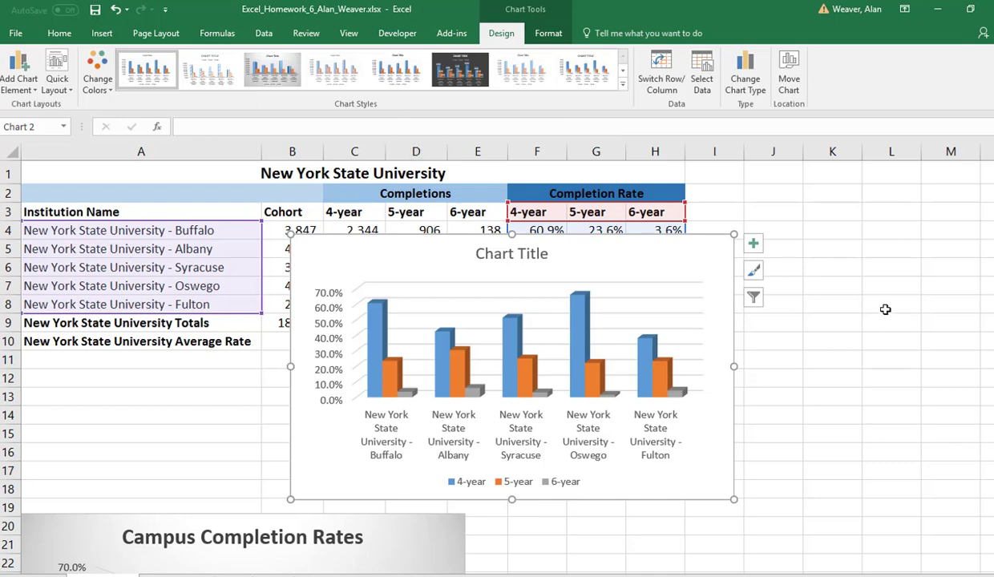
Step: Drag the new chart beside the Campus Completion Rates chart, undoing an accidental resize
drag(713, 252, 440, 522)
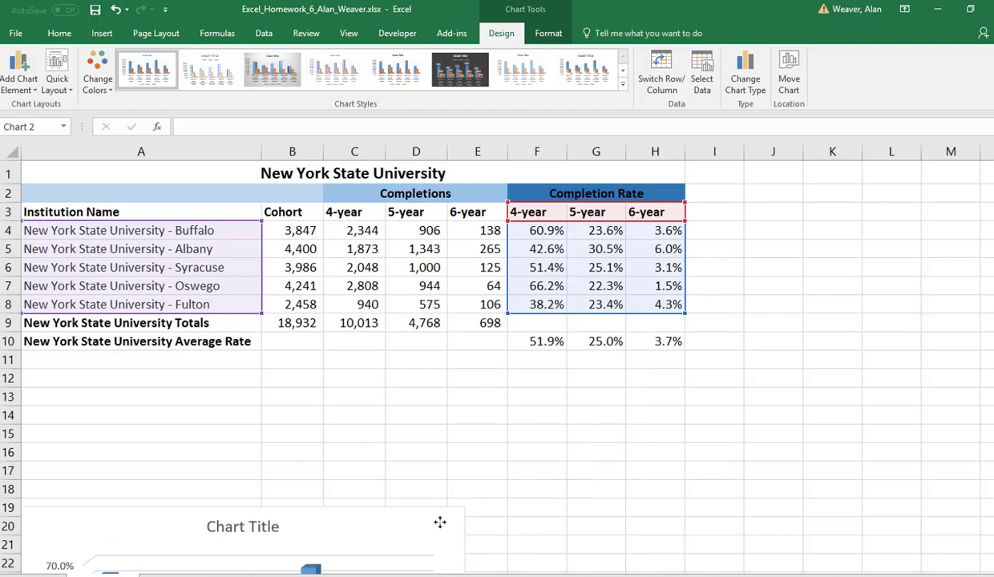
scroll(744, 487, down, 4)
mouse_move(370, 293)
mouse_down()
mouse_move(765, 293)
mouse_move(768, 275)
mouse_move(837, 303)
mouse_up()
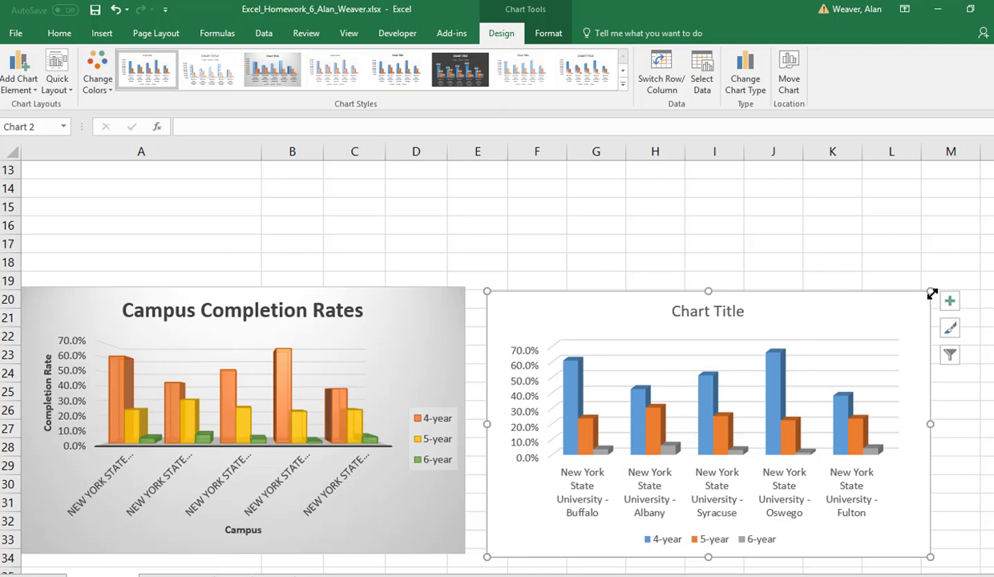
drag(931, 292, 975, 254)
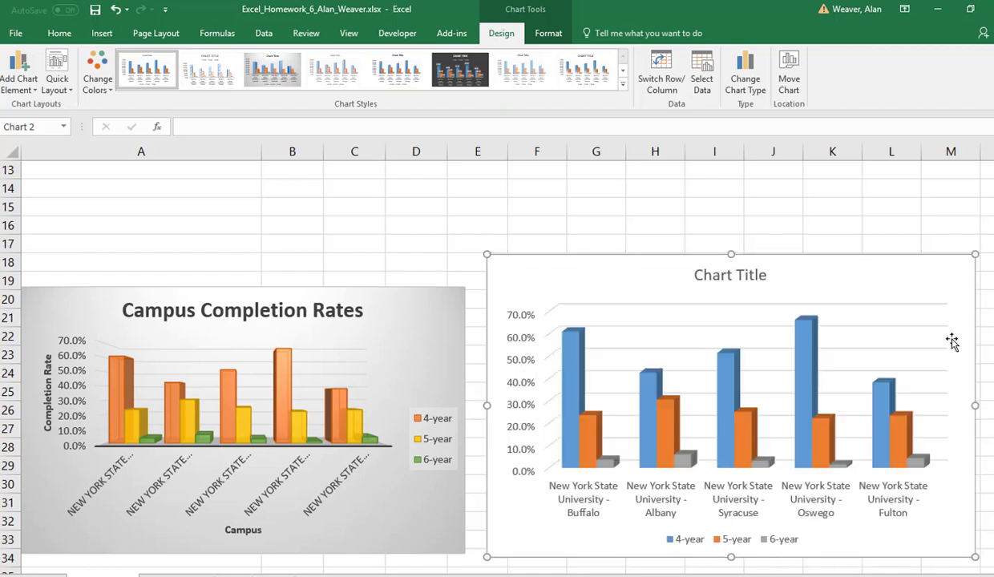
key(ctrl+z)
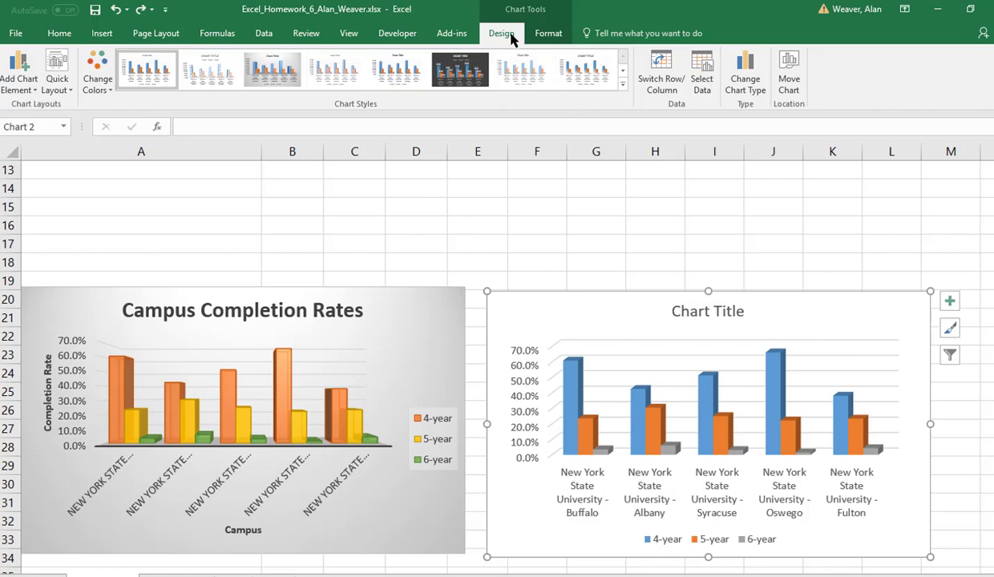
Step: Apply chart Style 3 and add titles to both axes via Chart Elements
click(266, 80)
click(266, 81)
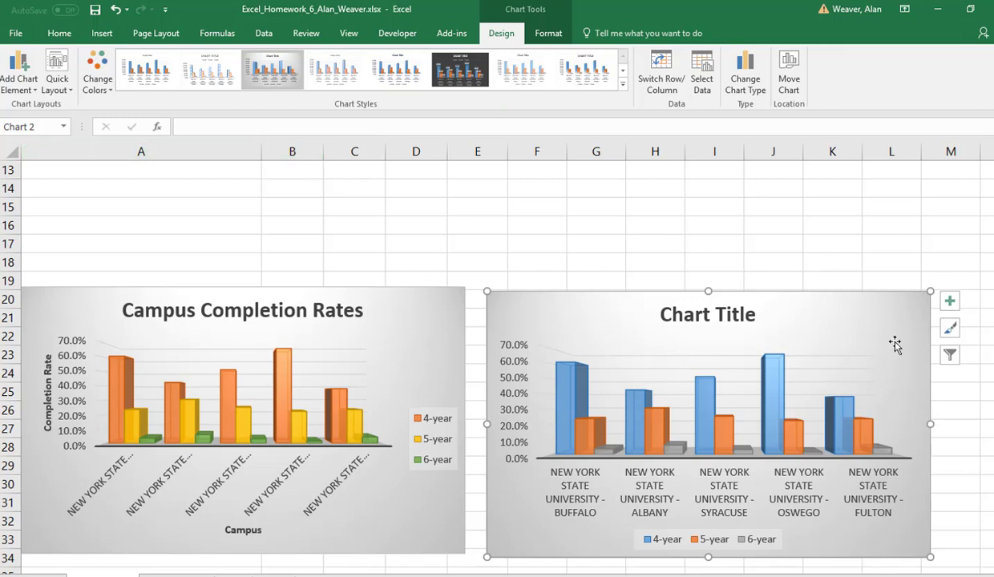
click(951, 302)
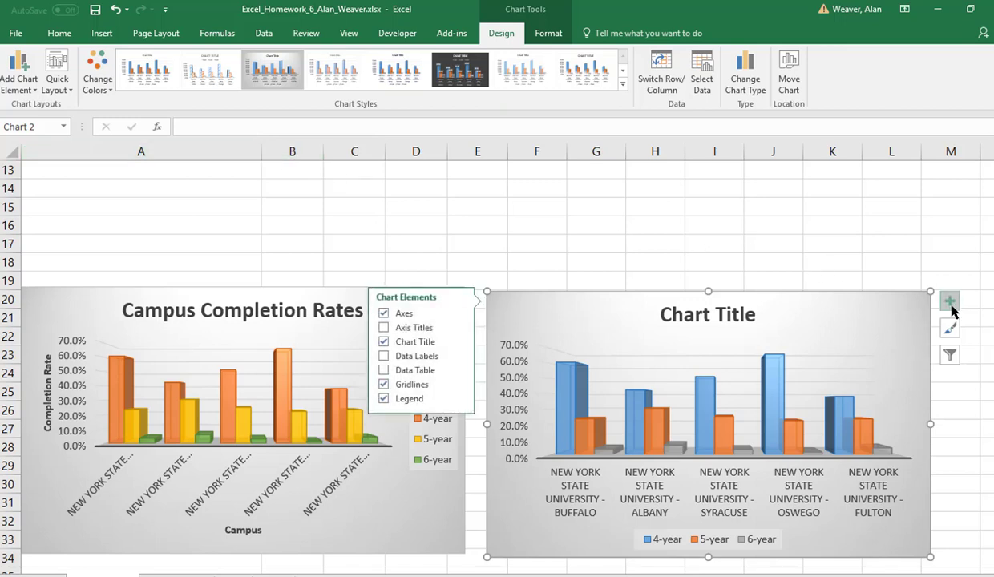
click(952, 302)
click(953, 303)
click(385, 329)
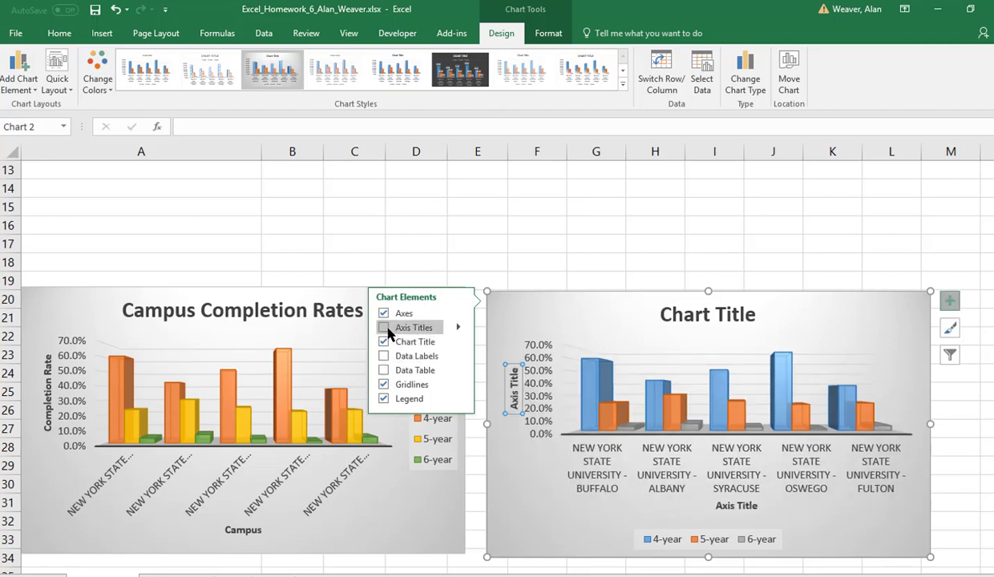
click(460, 330)
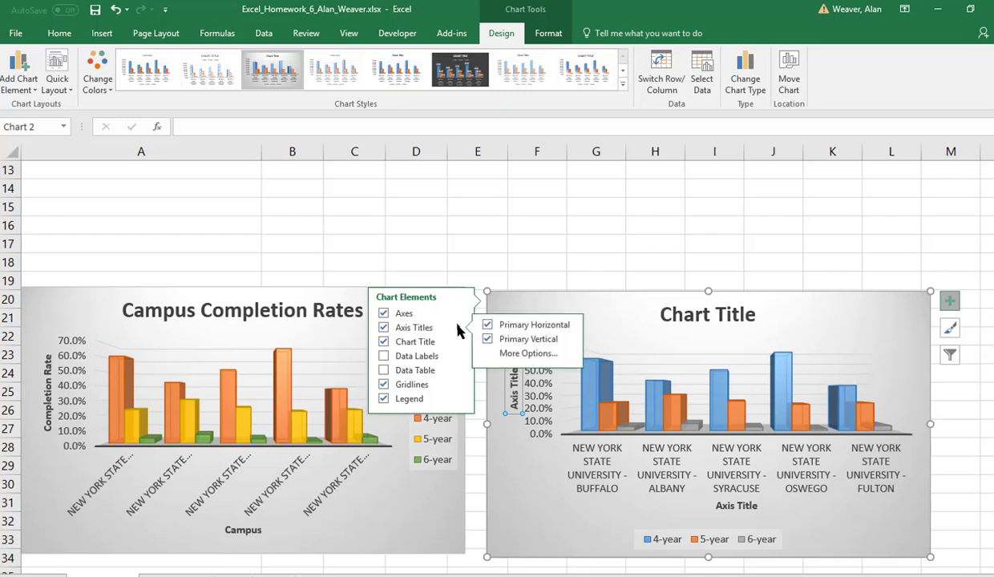
click(984, 409)
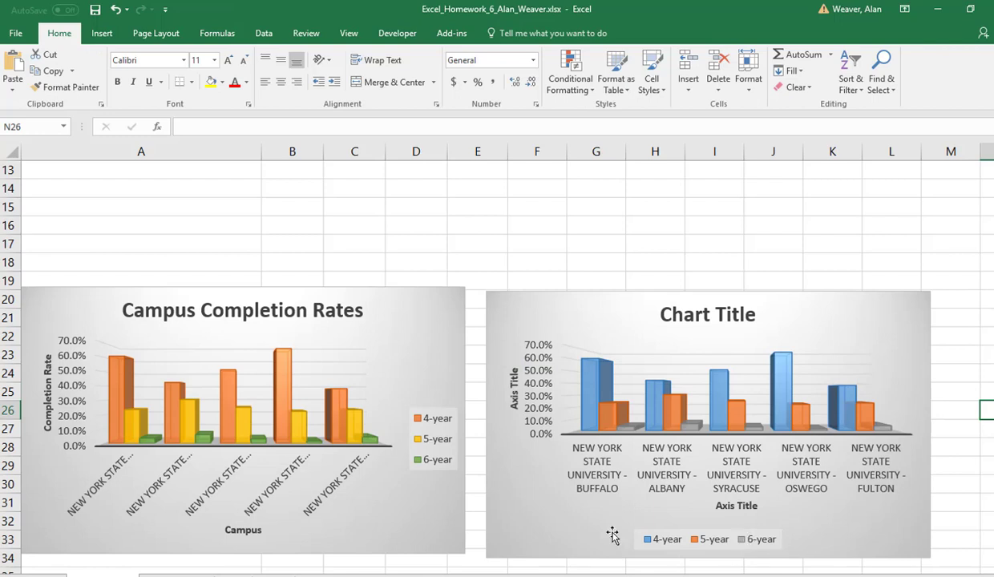
Step: Label the horizontal axis Campus and the vertical axis Completion Rate
click(738, 512)
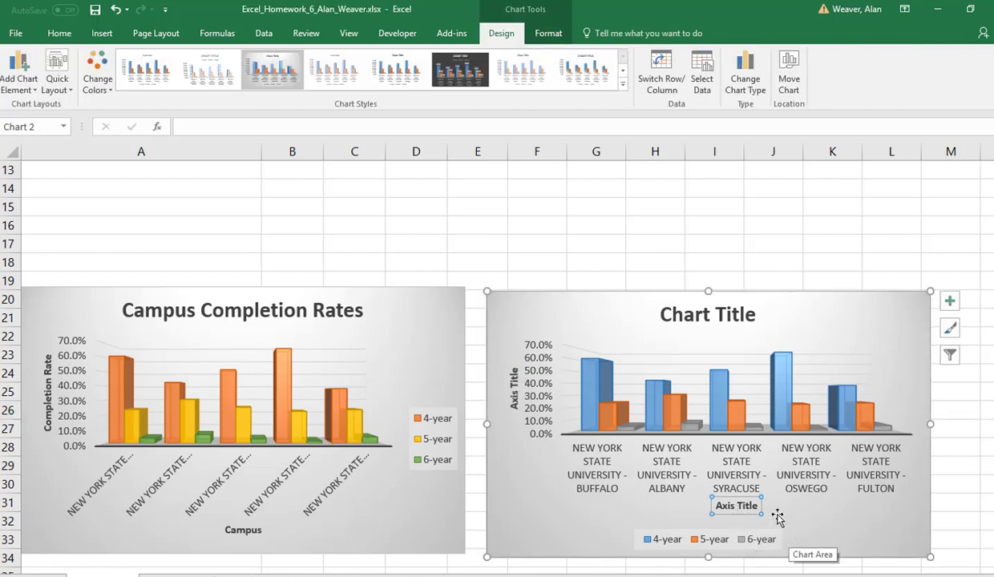
click(200, 129)
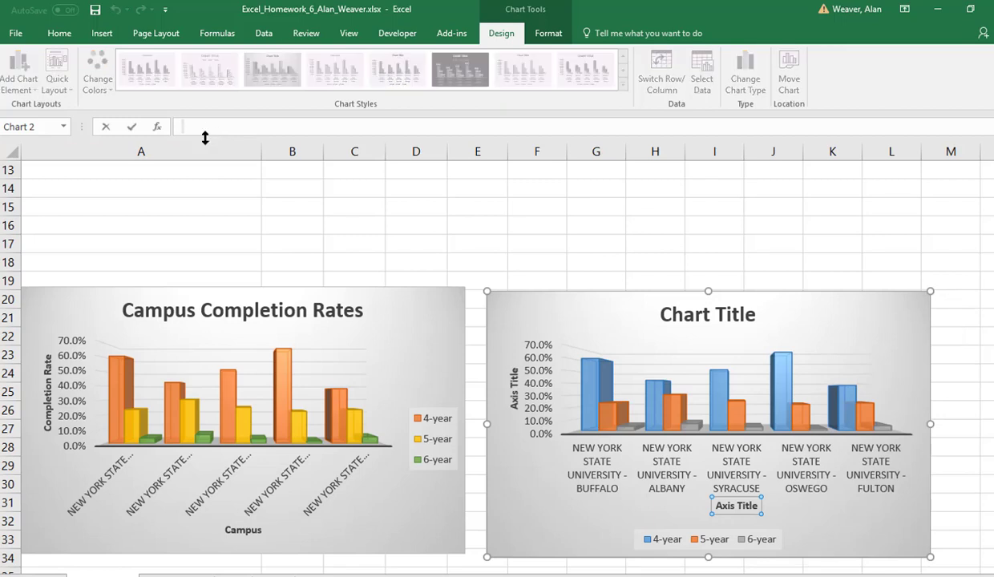
text(Axis)
text(Campus)
key(Return)
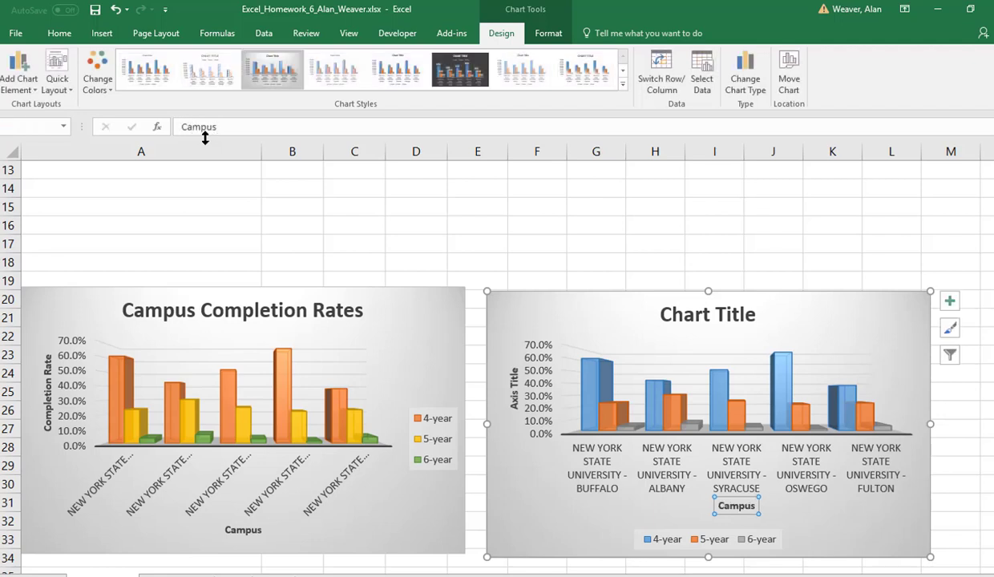
click(509, 386)
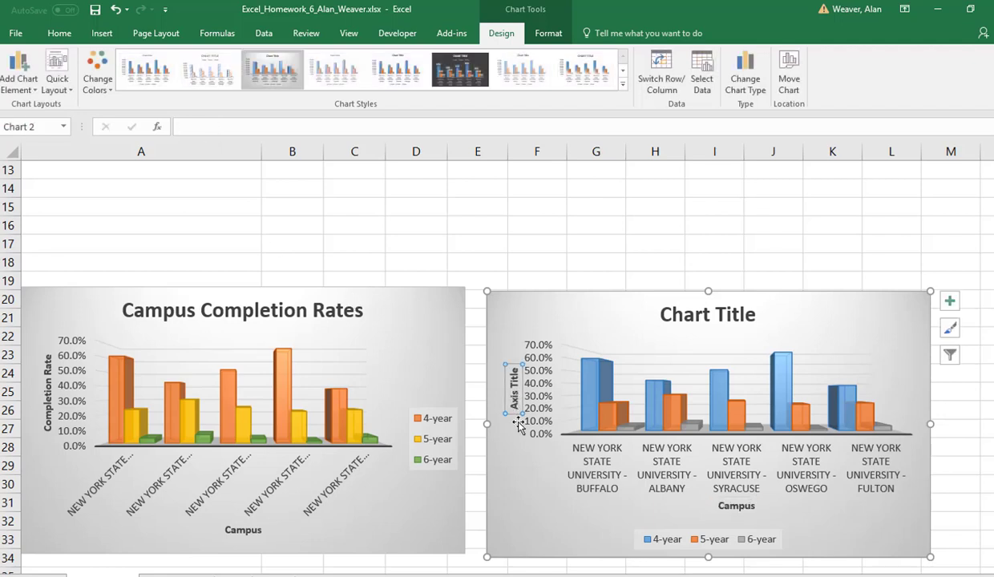
key(Delete)
text(Comp)
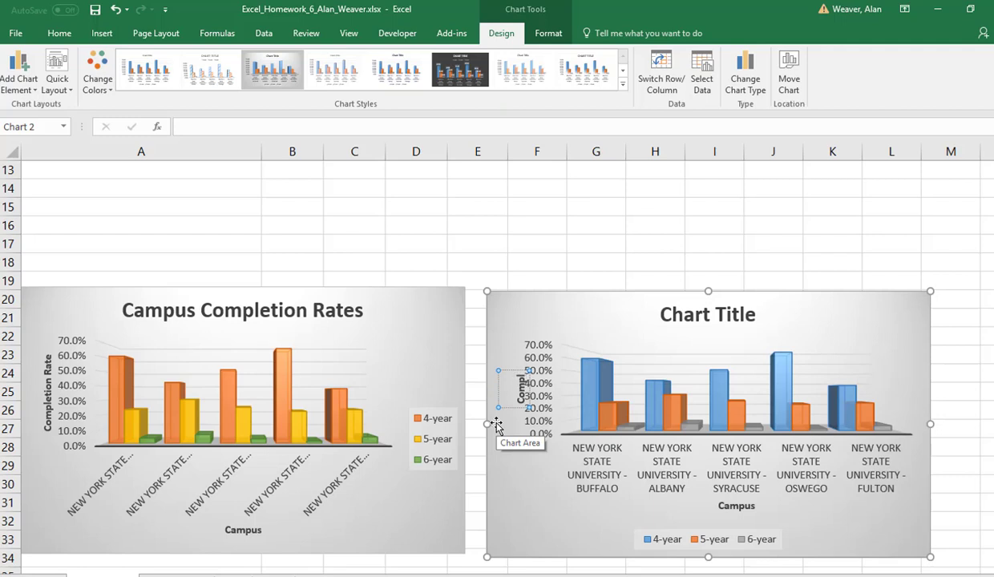
text(letion Rate)
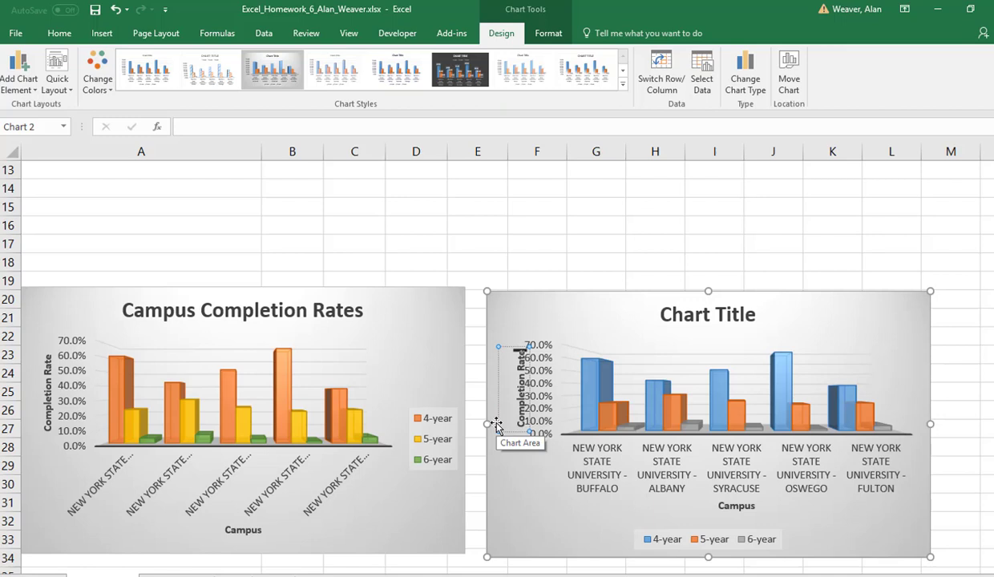
click(588, 245)
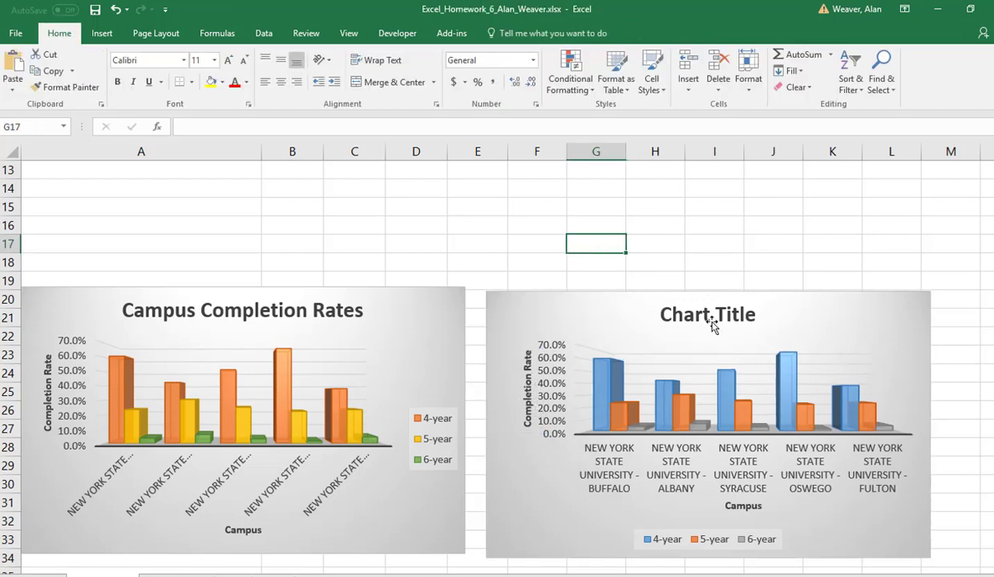
Step: Title the chart Campus Completion Rates
click(709, 315)
click(235, 124)
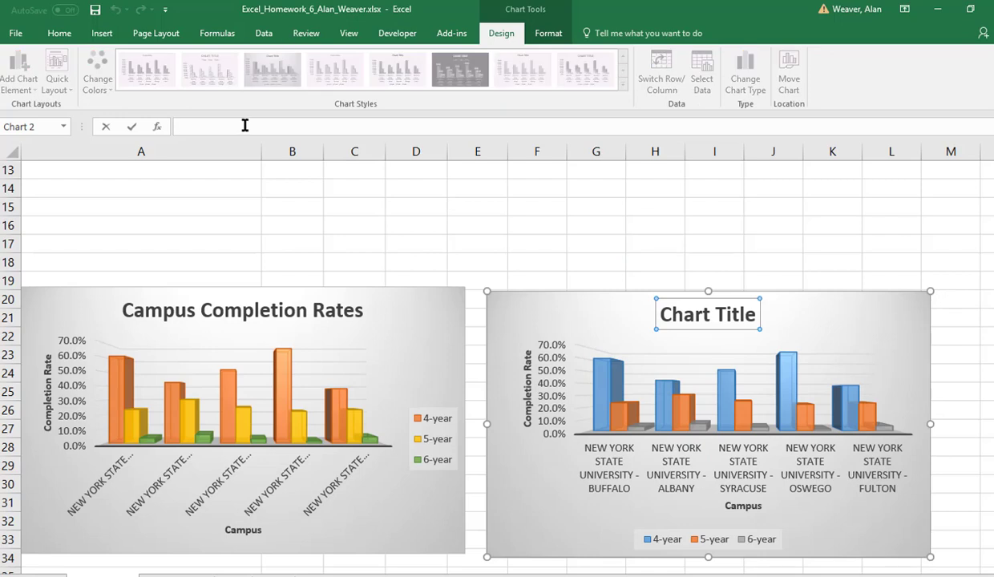
text(Campus Completio)
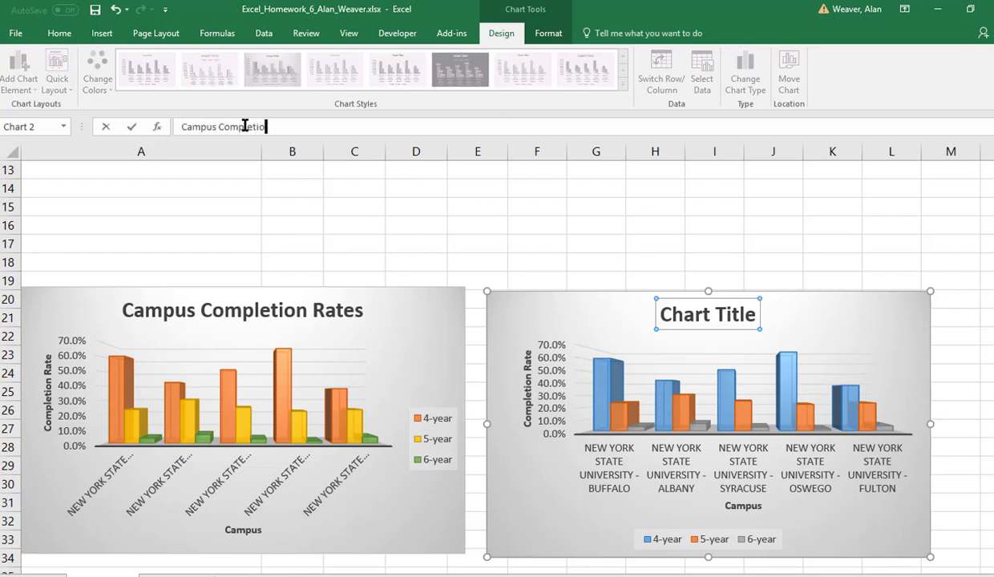
text(n Rates)
key(Return)
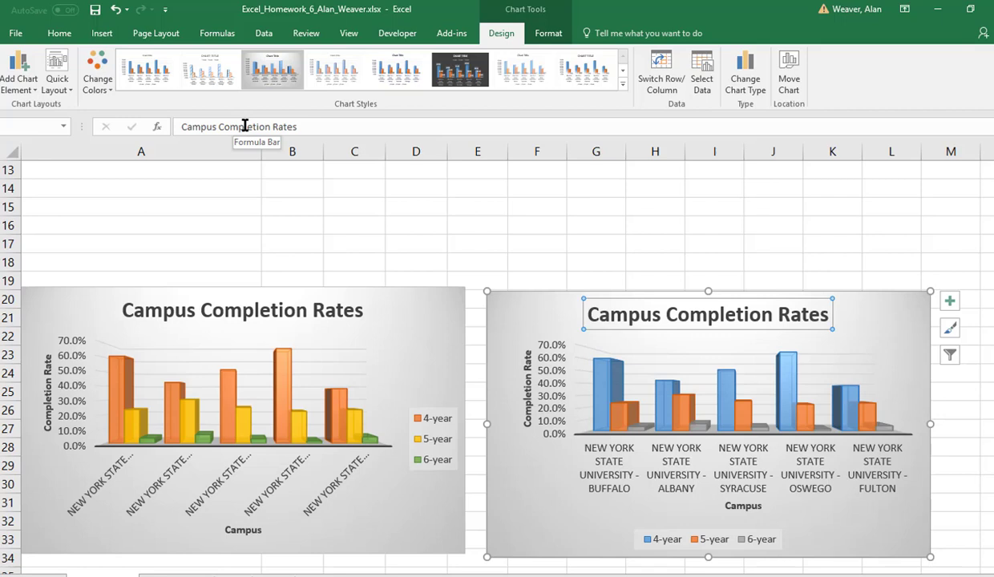
click(747, 544)
Step: Set the legend position to Right in Format Legend
right_click(747, 544)
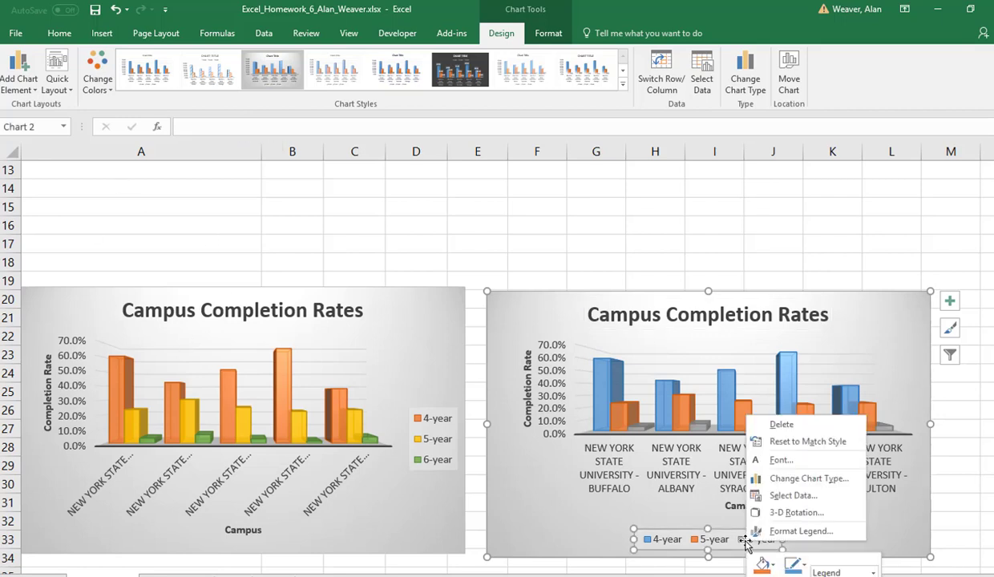
click(795, 531)
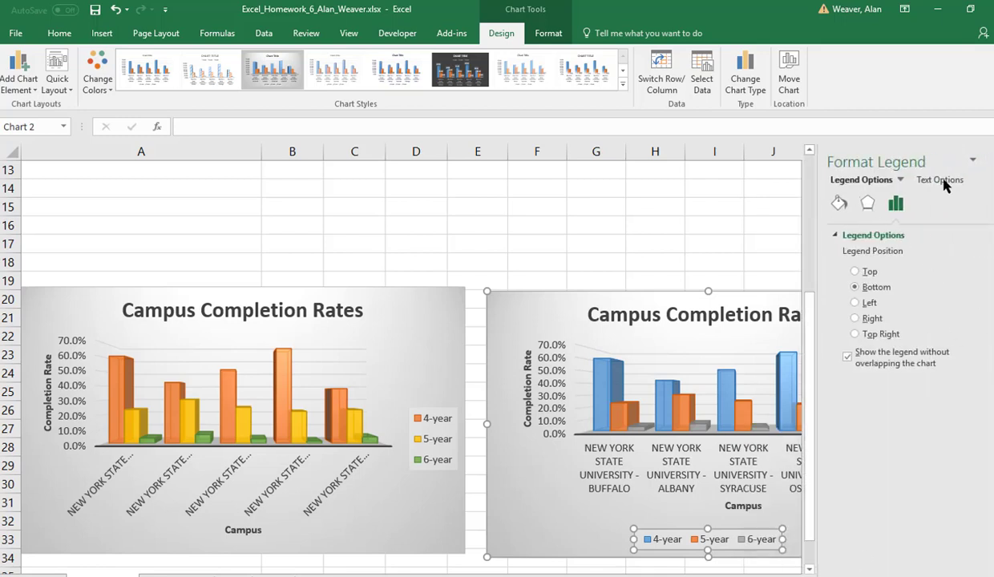
click(856, 318)
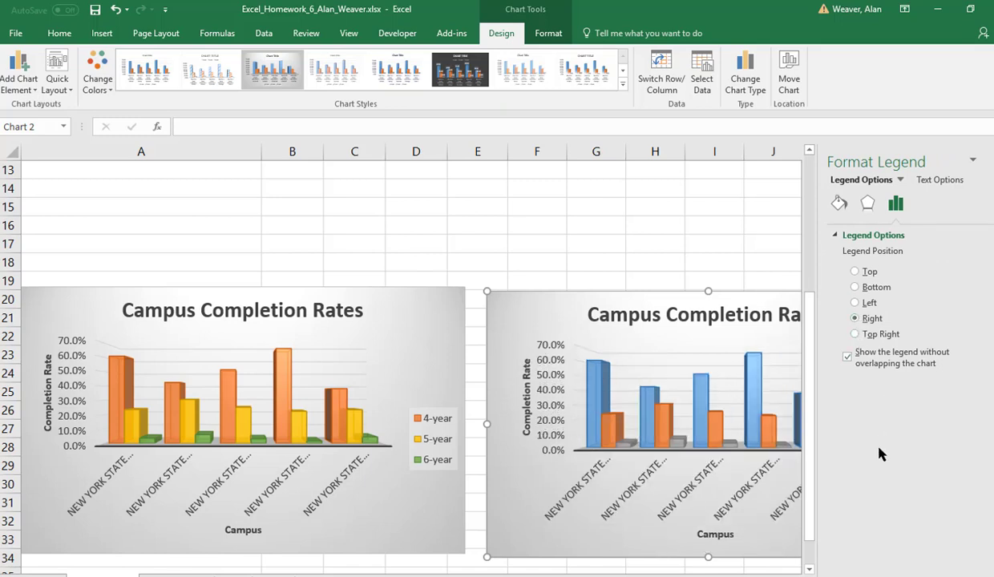
click(691, 187)
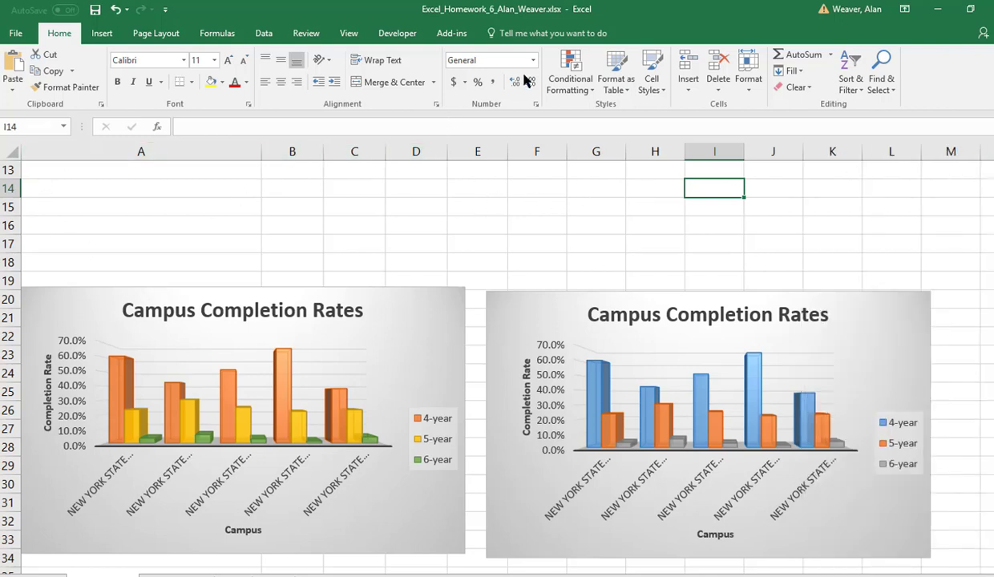
Step: Recolour the new chart with the orange, gold and green palette, then switch workbooks
click(551, 300)
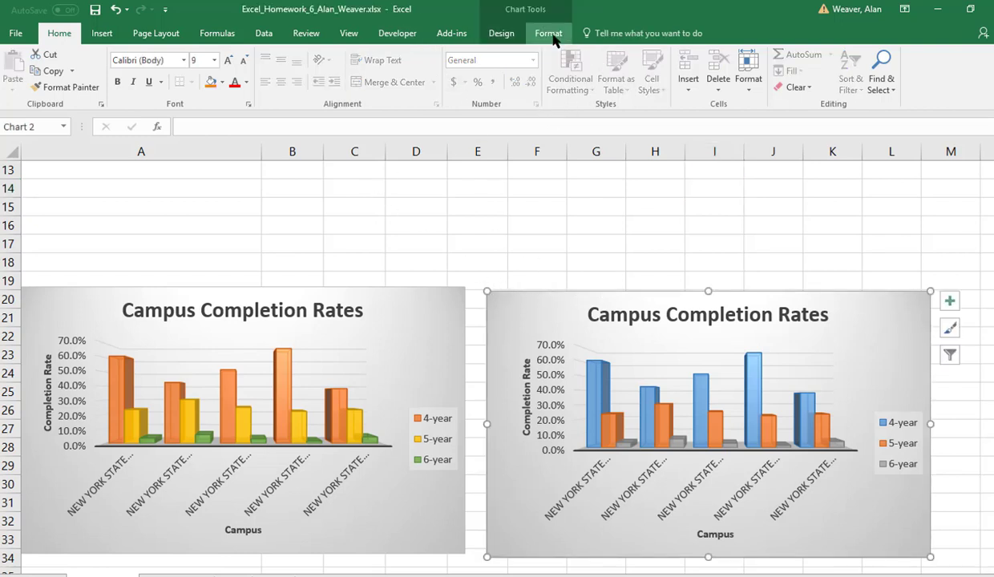
click(511, 34)
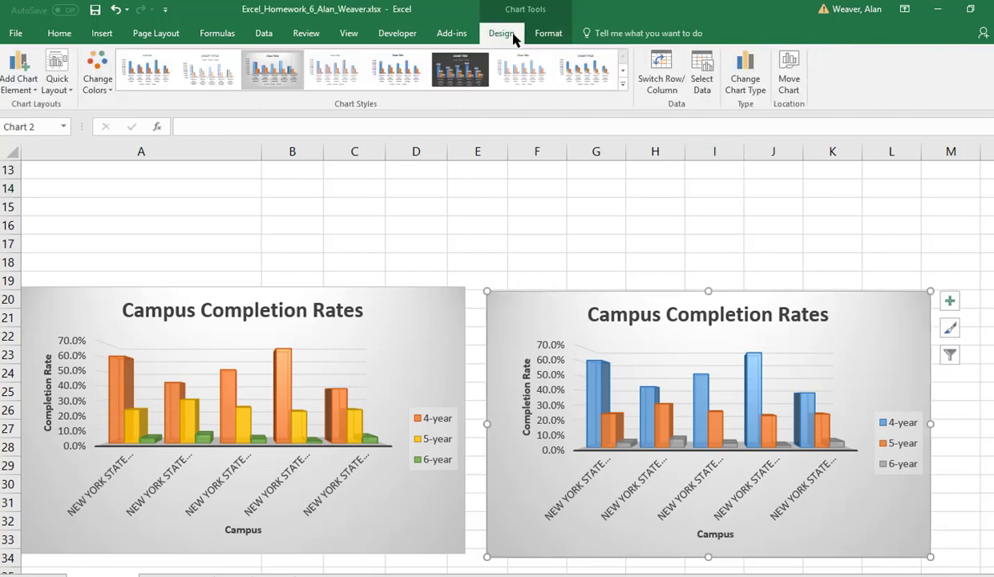
click(94, 73)
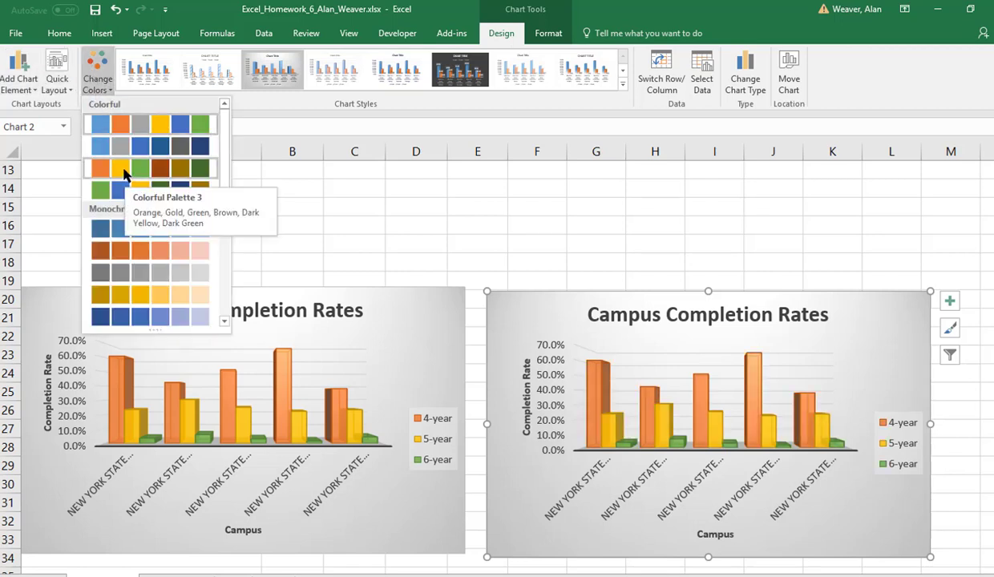
click(124, 172)
click(649, 242)
click(876, 312)
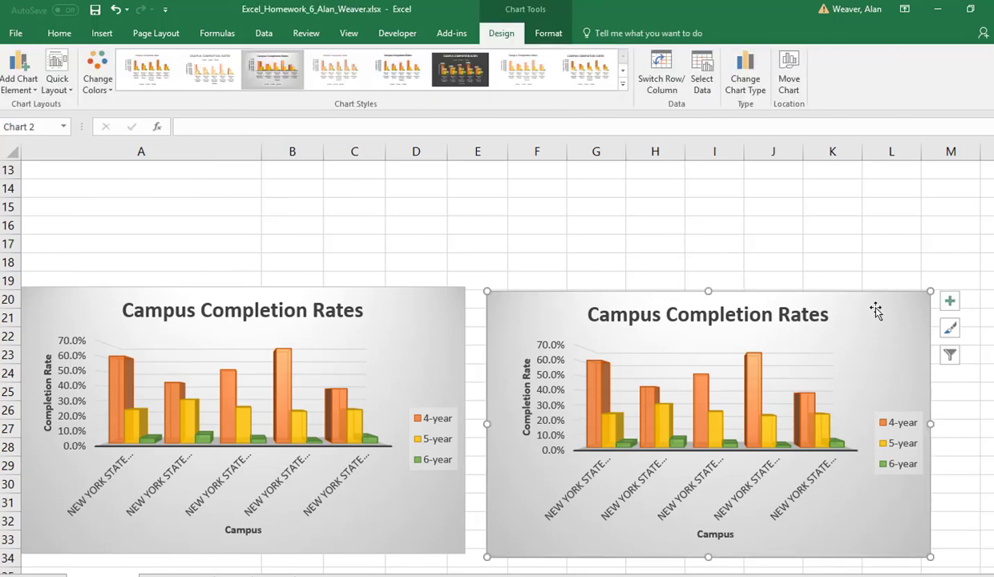
key(alt+Tab)
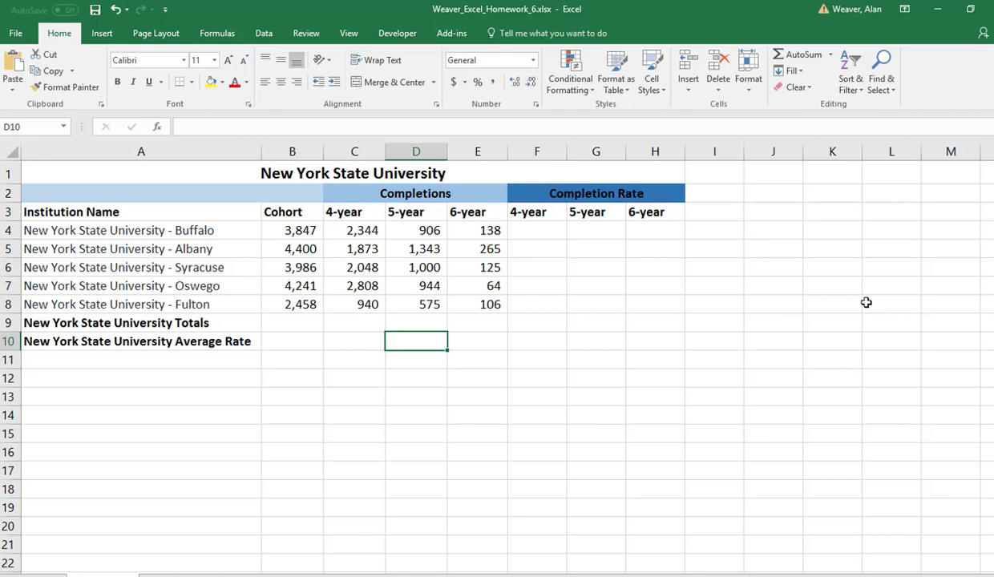
Step: Move the chart to a new chart sheet named Campus Completion Rates
key(alt+Tab)
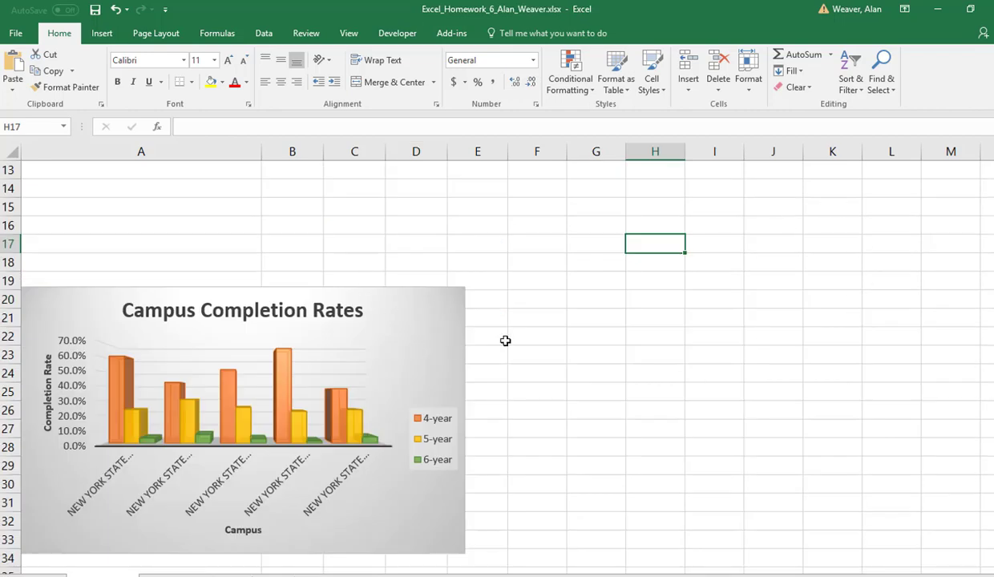
click(437, 300)
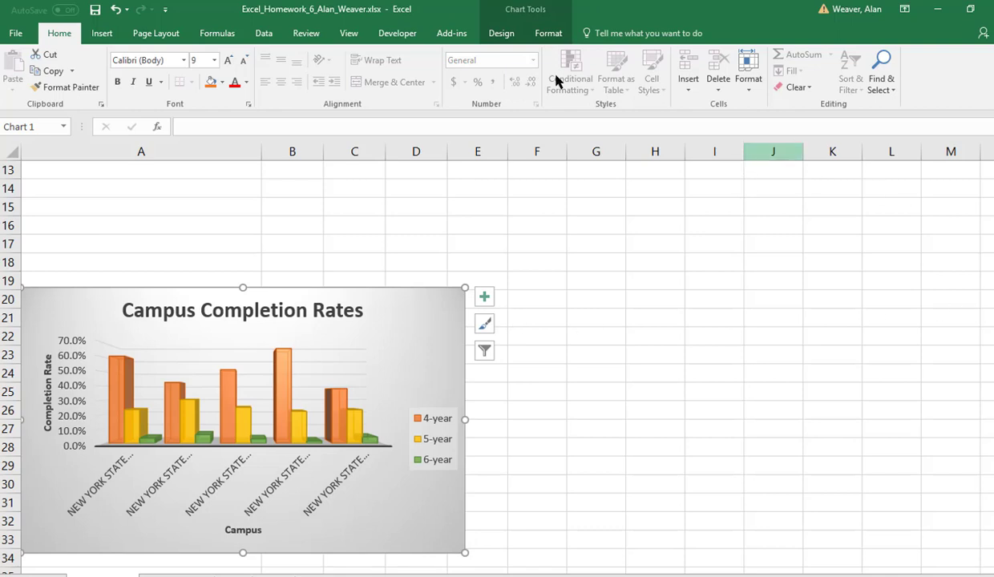
click(501, 34)
click(789, 84)
click(564, 406)
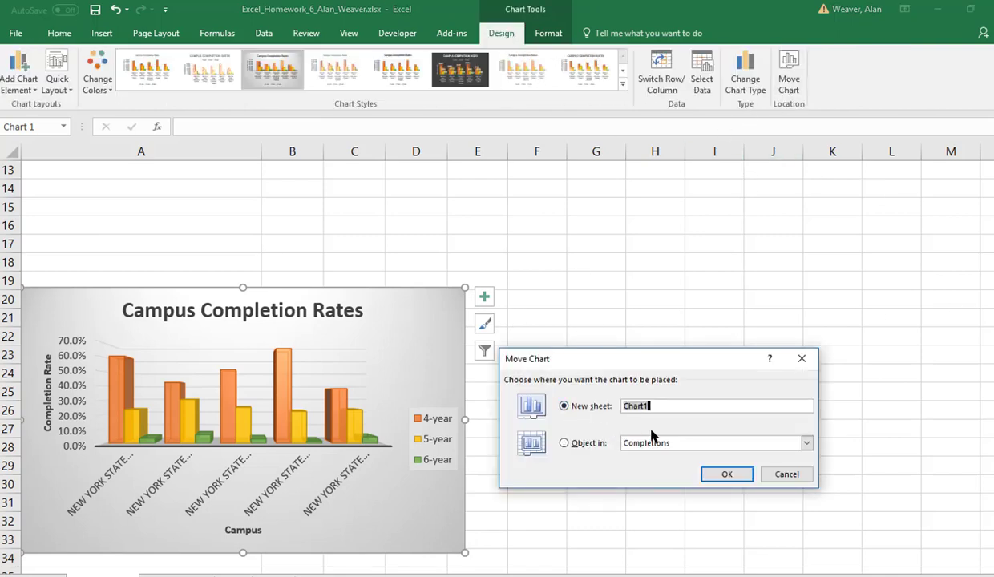
text(Campus Completi)
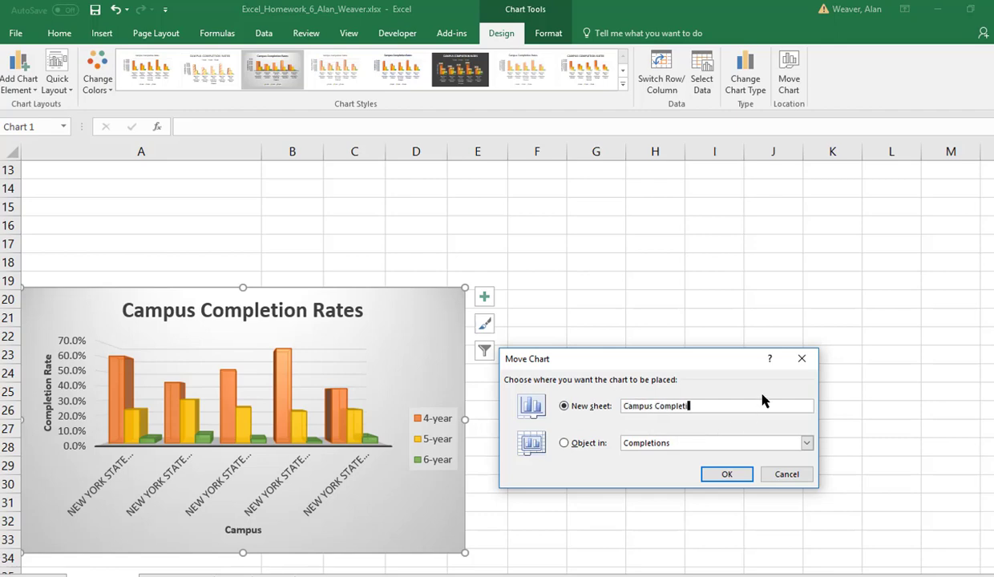
text(on Rates)
key(Return)
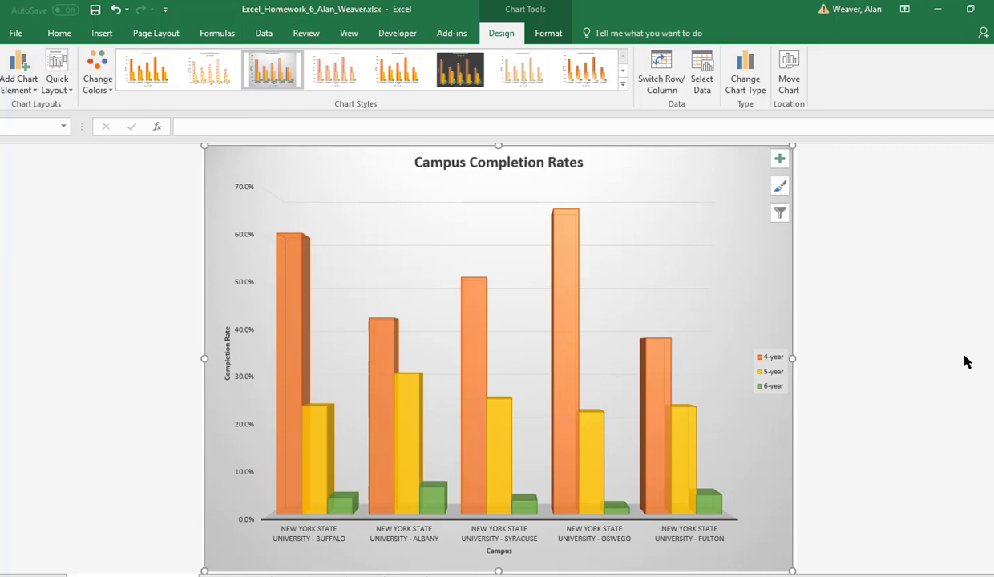
Step: Move the Campus Completion Rates chart back onto the Completions worksheet as an embedded object
click(782, 80)
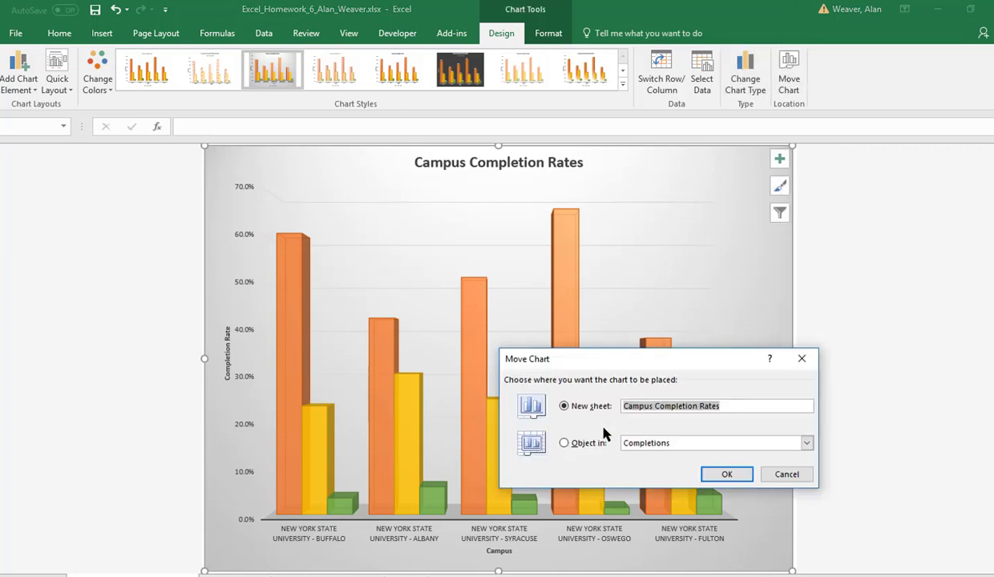
click(567, 446)
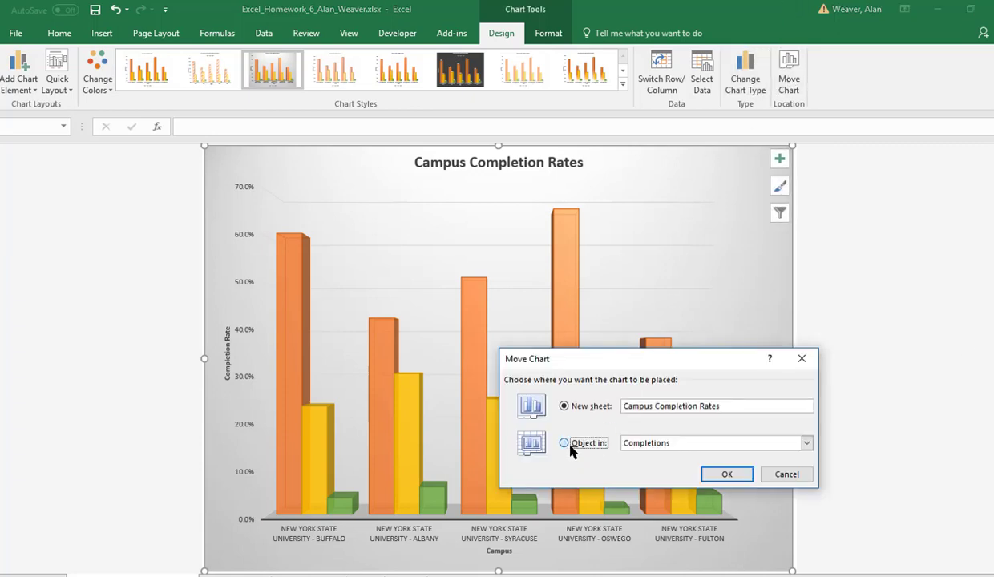
click(726, 474)
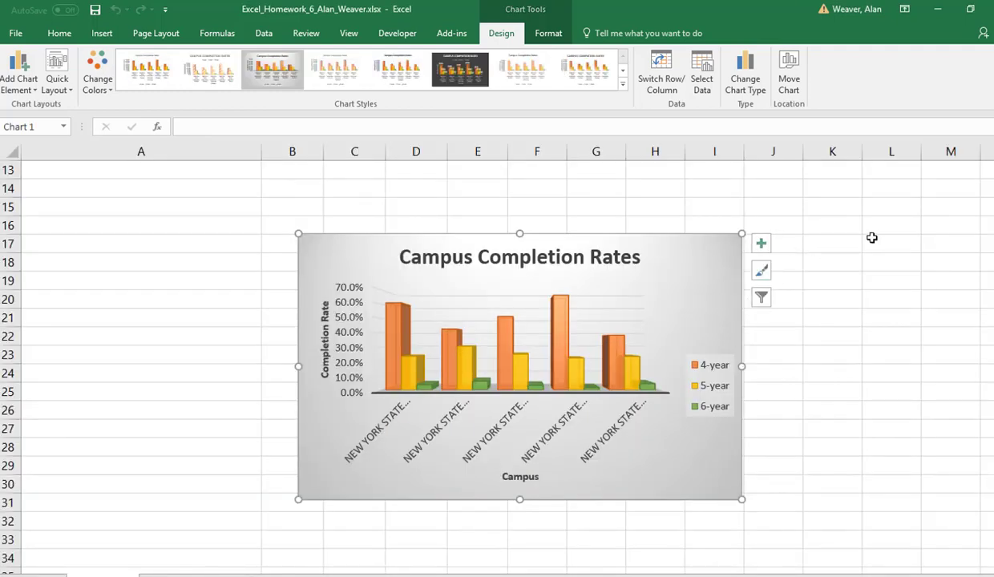
Step: Resize the chart to a 7" shape height and 6" shape width
click(545, 33)
click(928, 61)
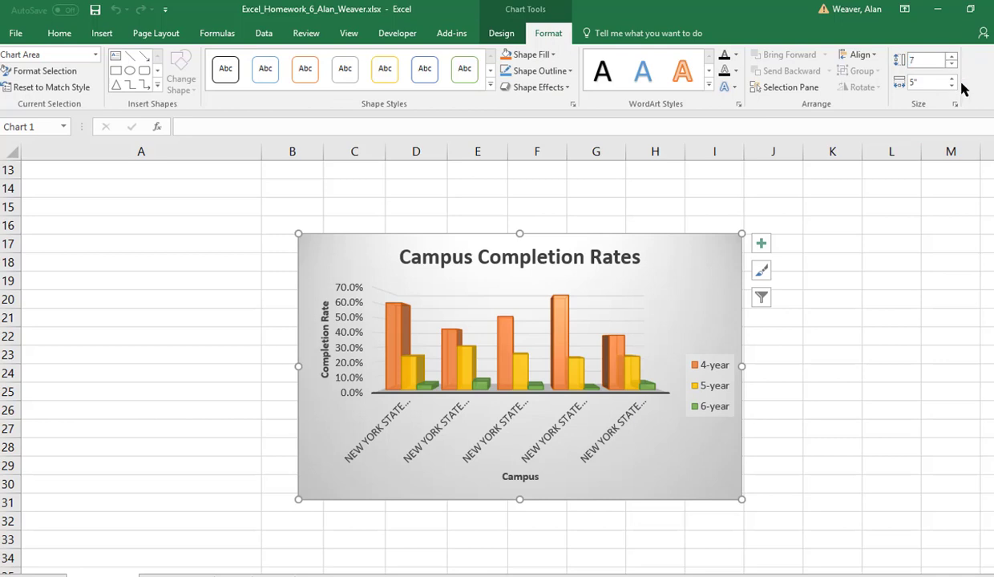
key(Tab)
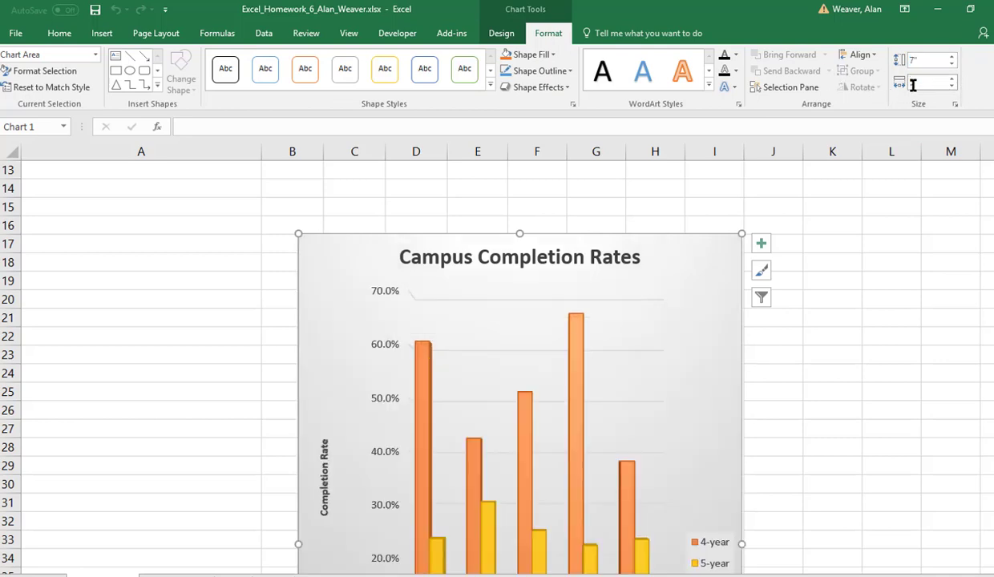
click(923, 82)
text(6)
key(Return)
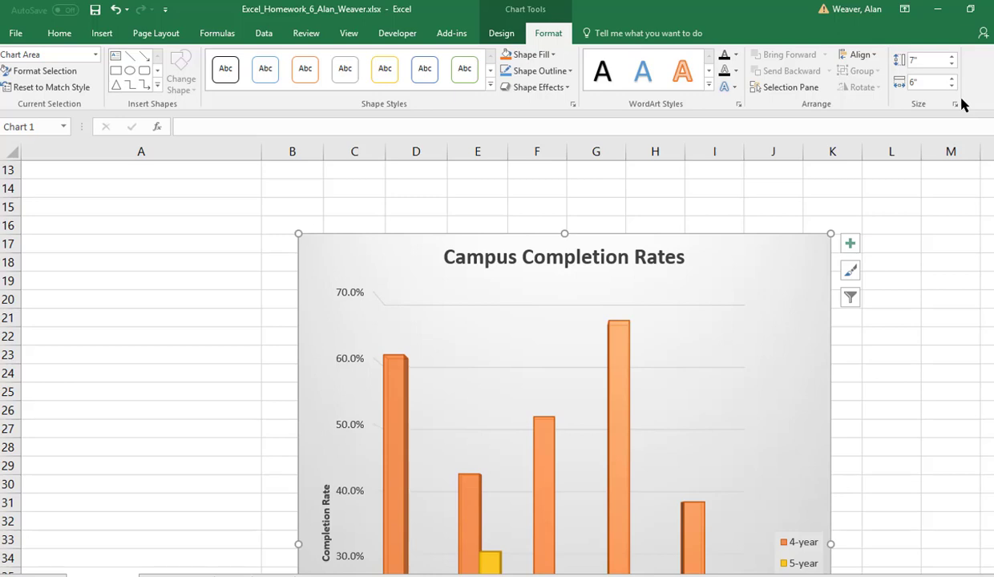
Step: Select the whole Campus Completion Rates chart area
scroll(928, 400, down, 1)
click(623, 289)
right_click(625, 304)
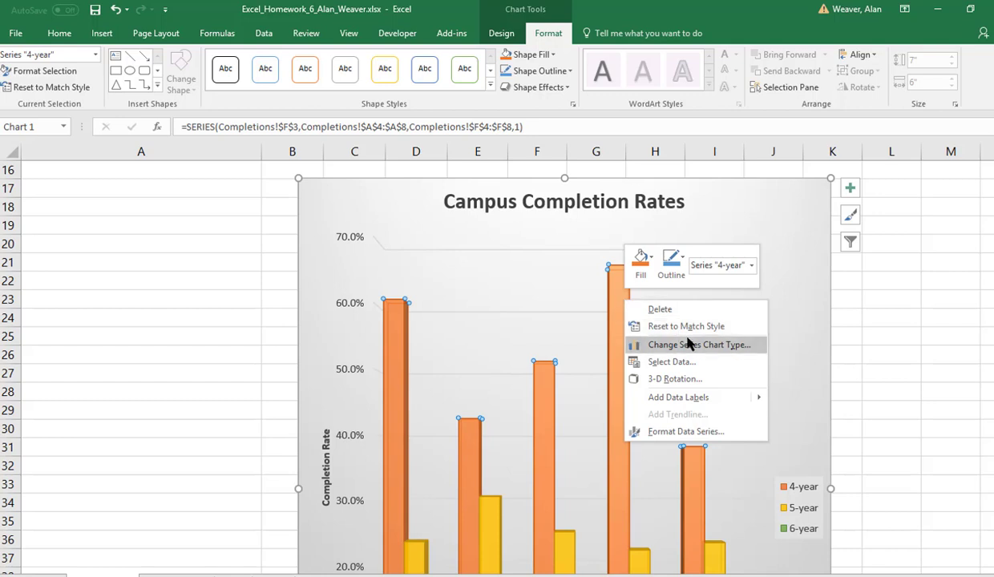
click(891, 319)
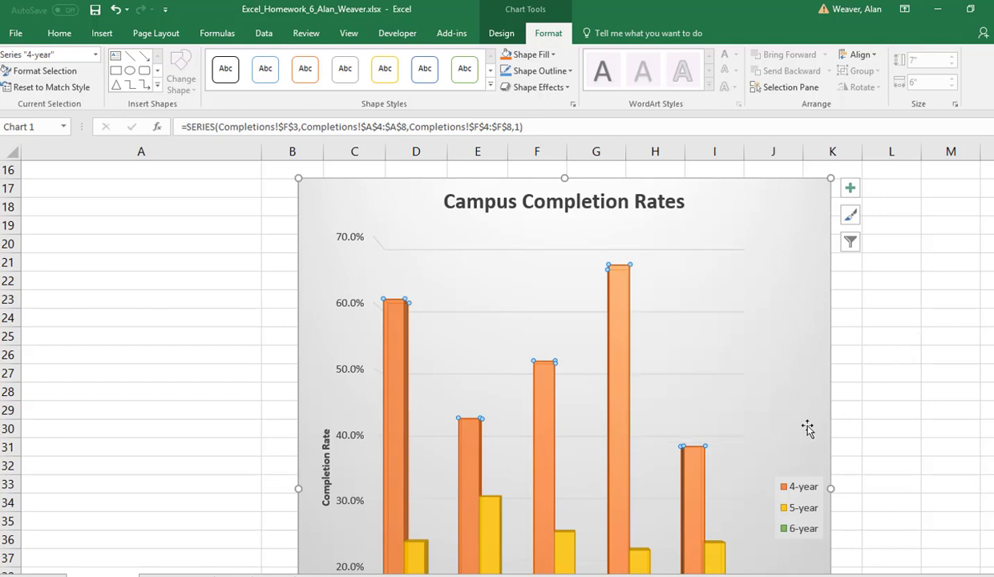
click(882, 357)
click(818, 359)
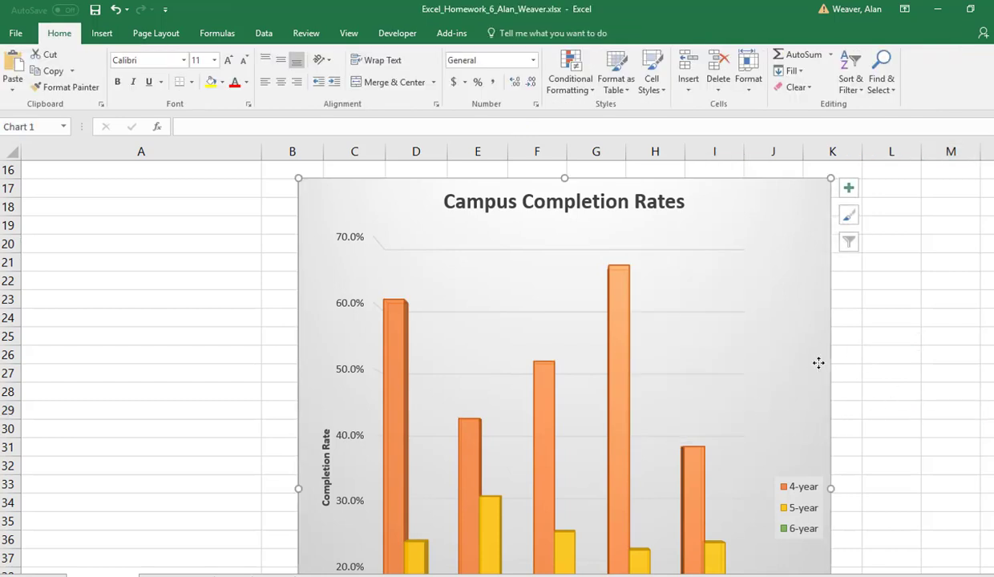
Step: Turn on data labels so every bar shows its percentage, e.g. 60.9% and 66.2%
click(850, 190)
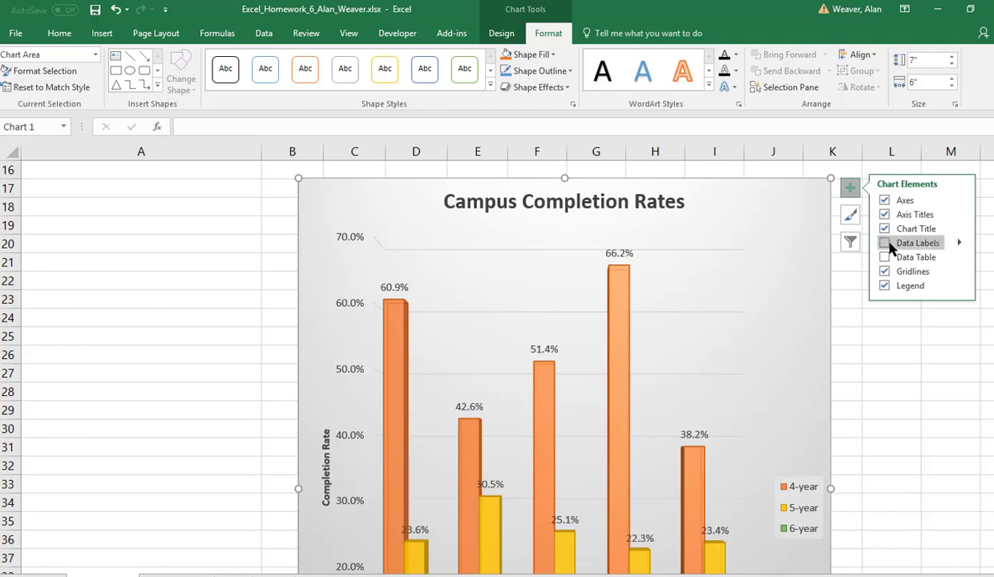
click(959, 243)
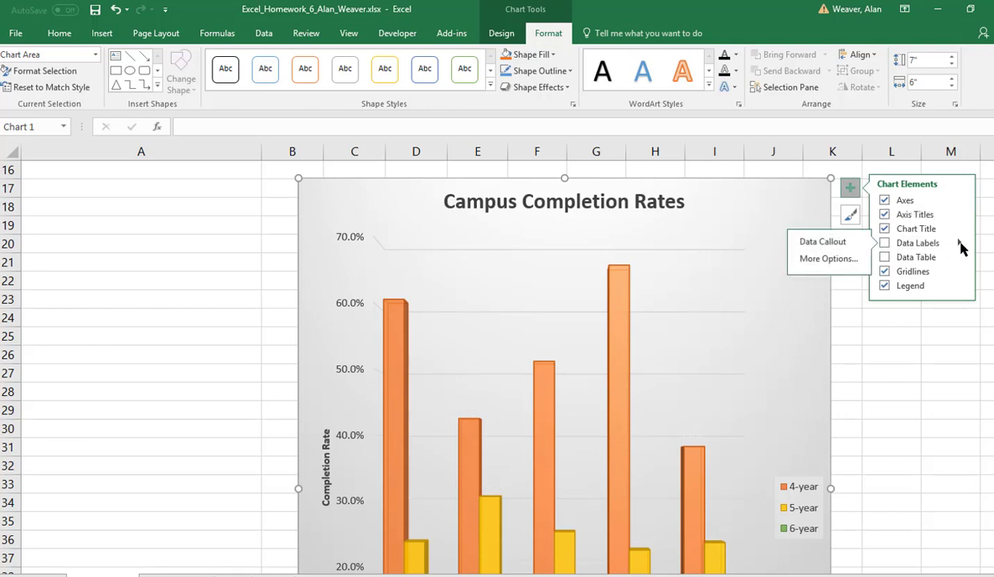
click(885, 243)
click(959, 249)
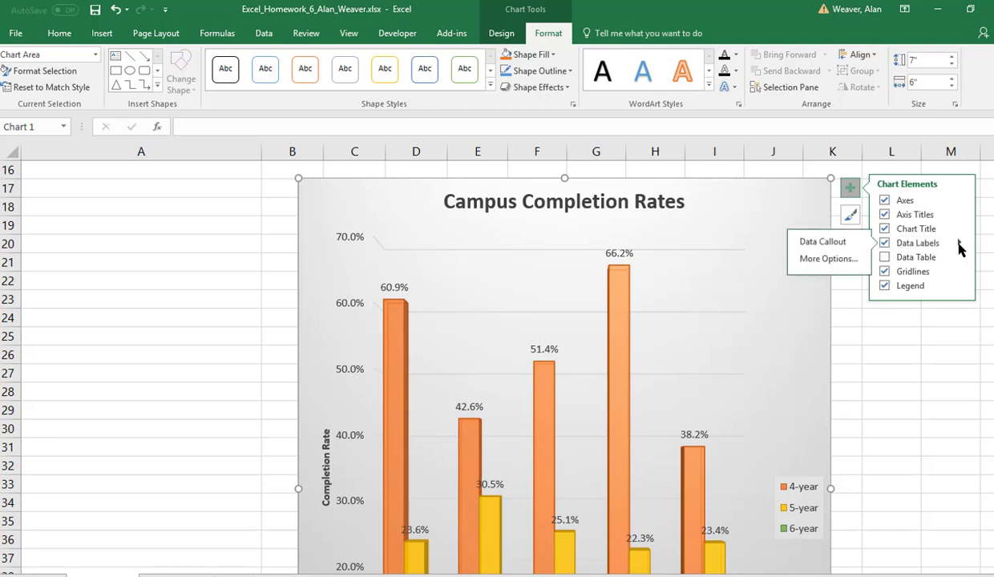
click(939, 367)
click(934, 370)
click(810, 260)
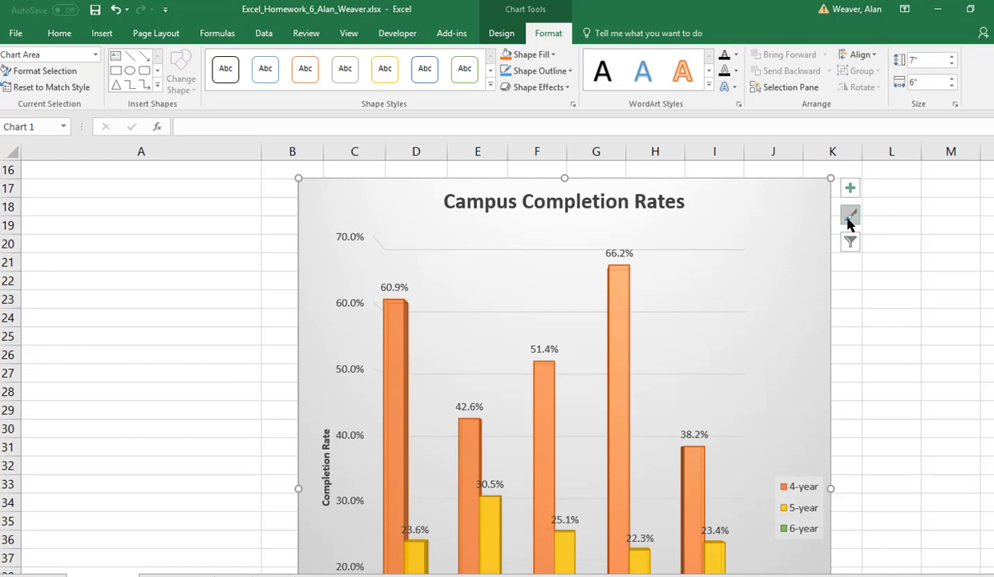
click(850, 218)
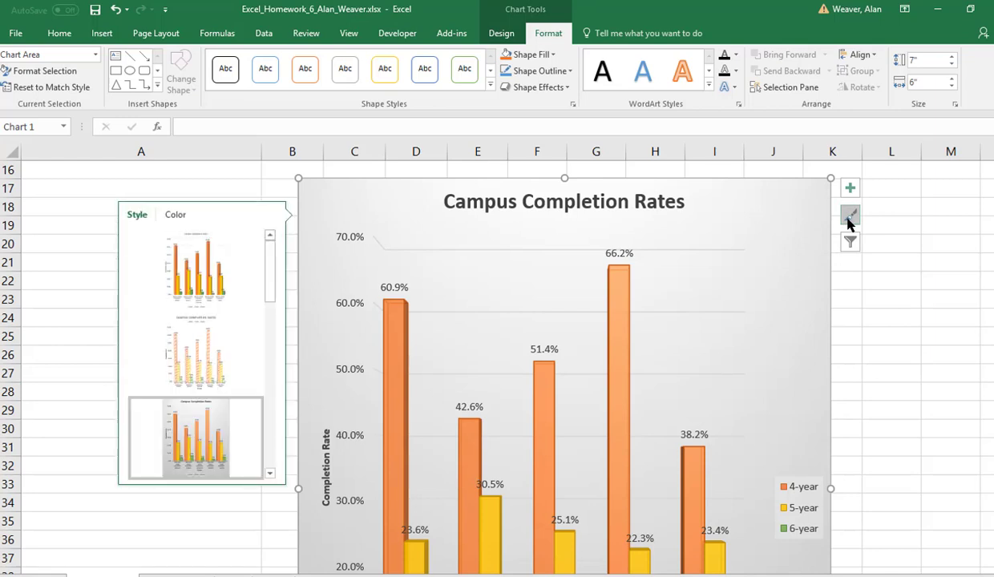
click(851, 243)
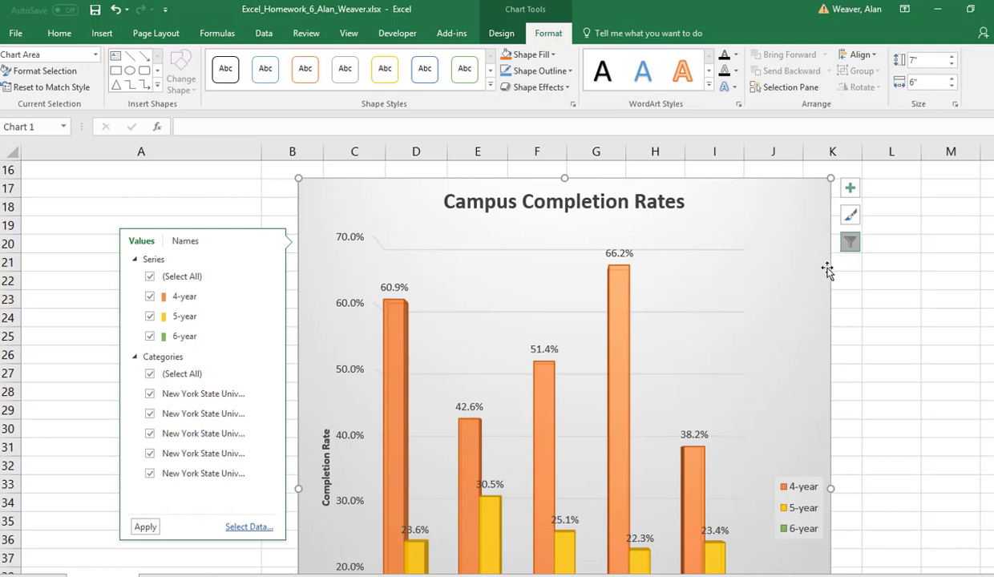
click(938, 344)
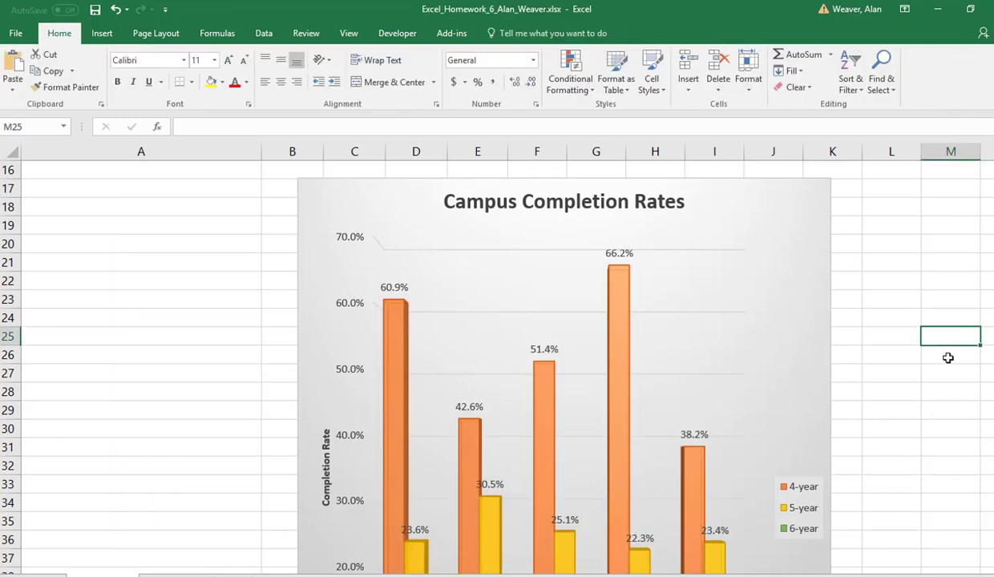
scroll(948, 358, up, 5)
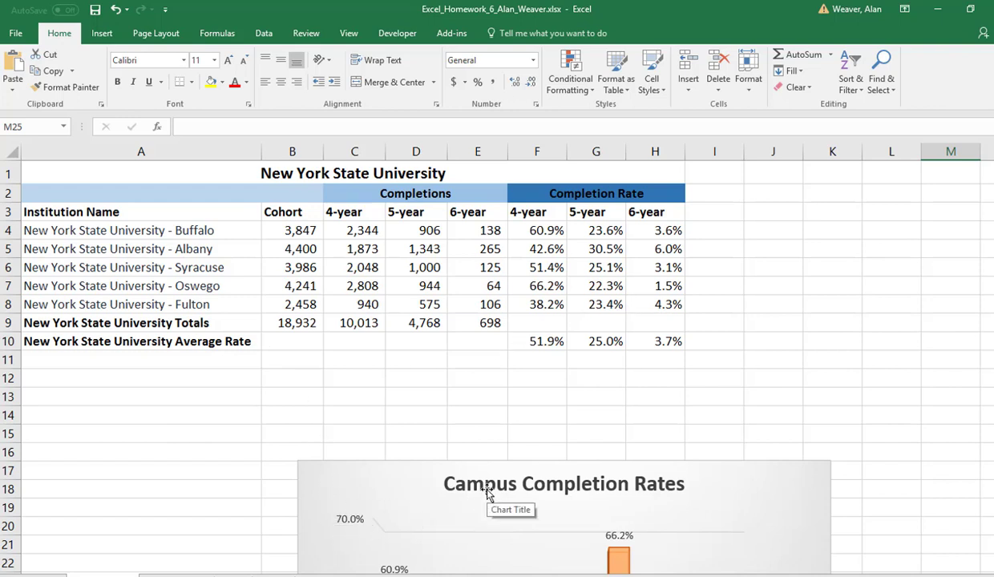
Step: Switch to the homework workbook's Premiere Movie Source sheet and select empty cell G25
key(alt+Tab)
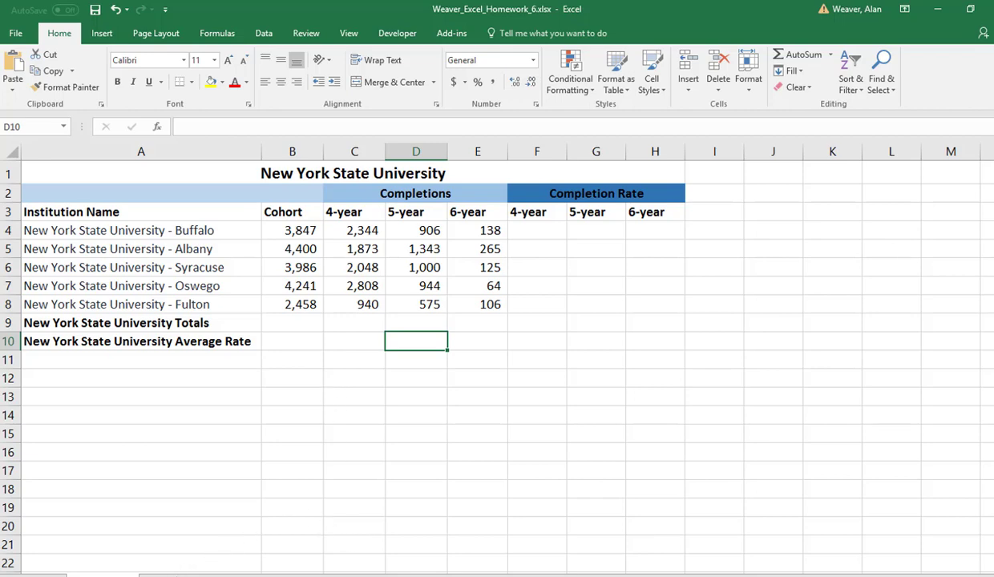
key(ctrl+Page_Down)
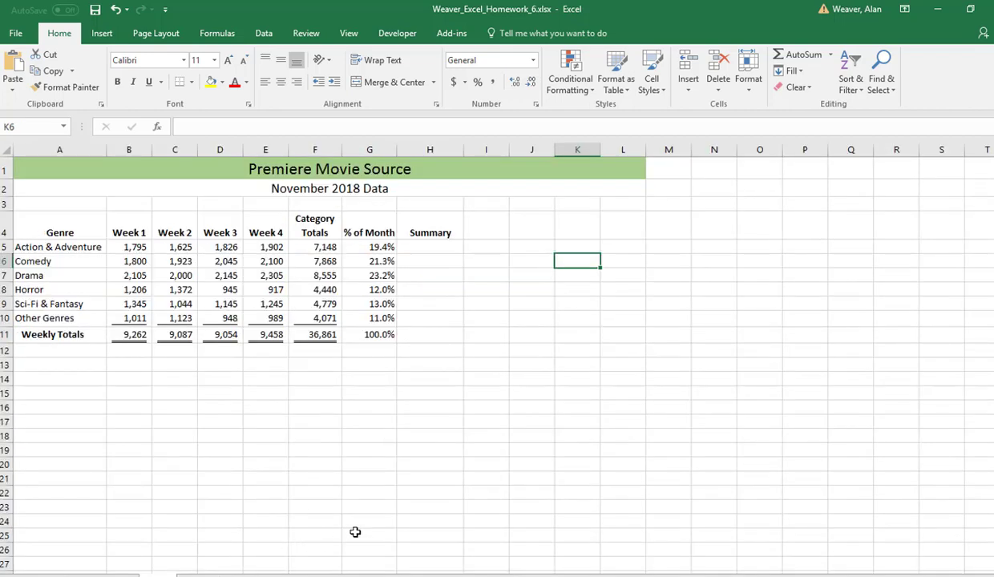
click(360, 533)
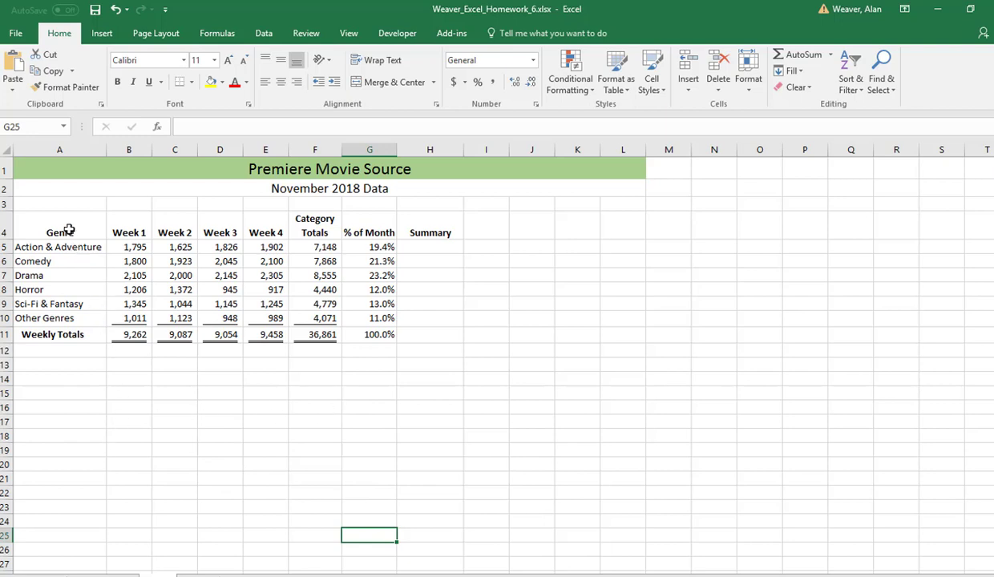
Step: Select the six genres' Week 1 data and insert a 3-D pie chart
drag(69, 229, 70, 308)
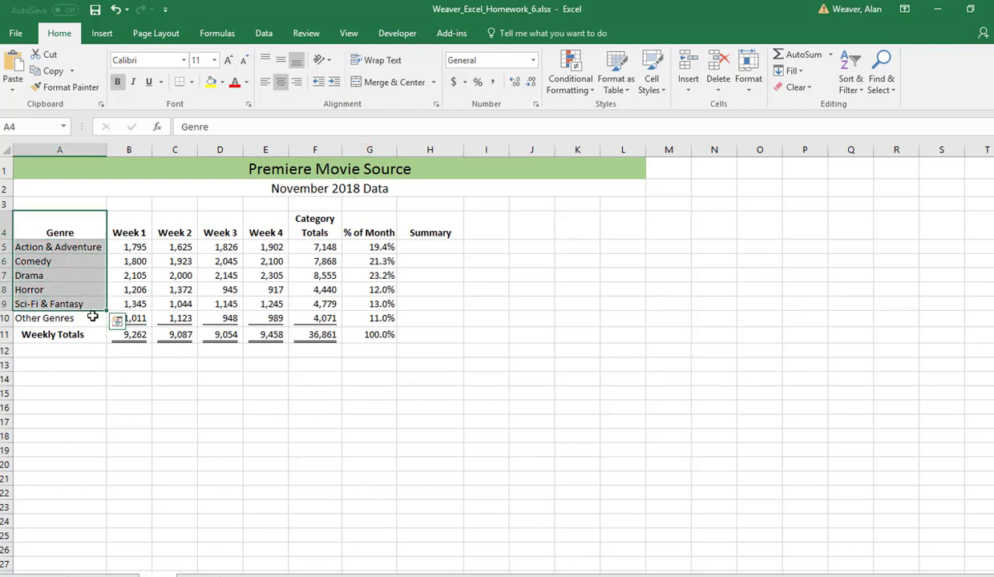
click(69, 318)
drag(72, 248, 133, 321)
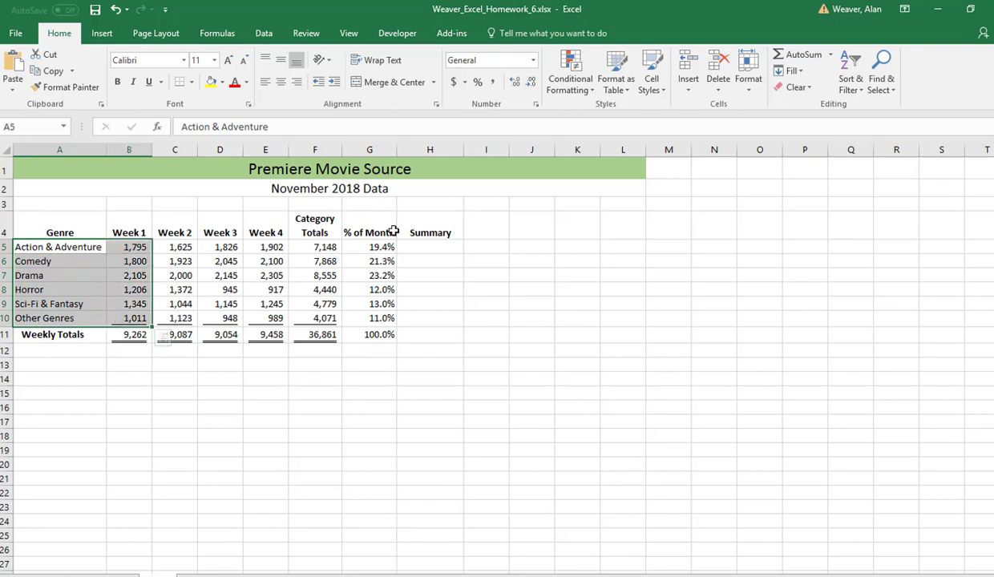
click(102, 34)
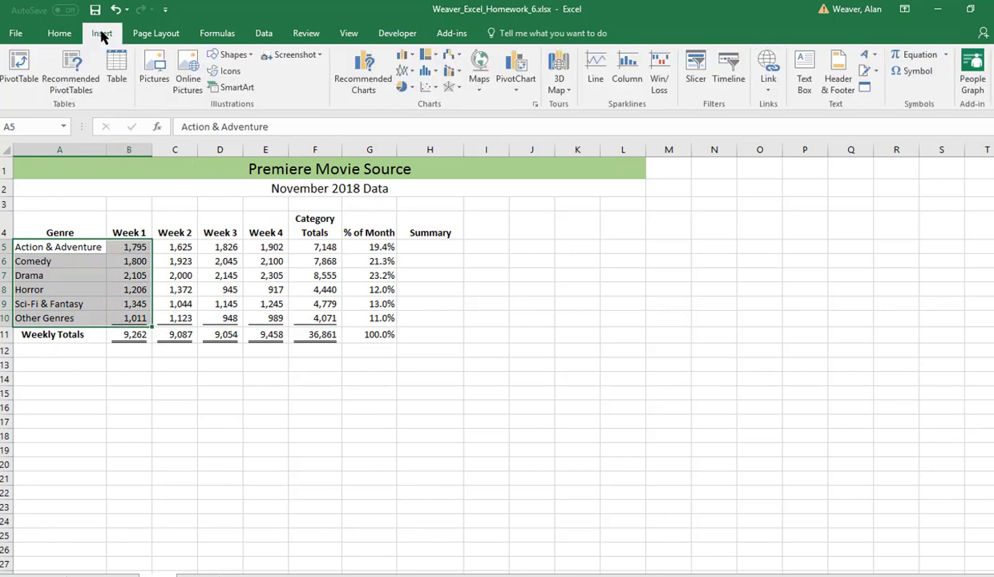
click(403, 87)
click(417, 185)
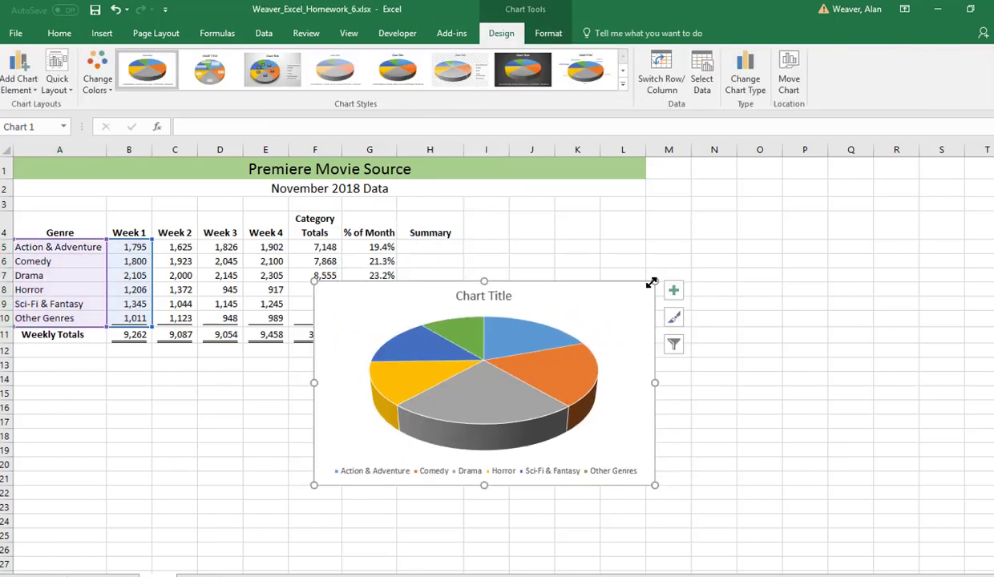
Step: Enlarge the pie chart and position its legend to the right
drag(651, 283, 760, 218)
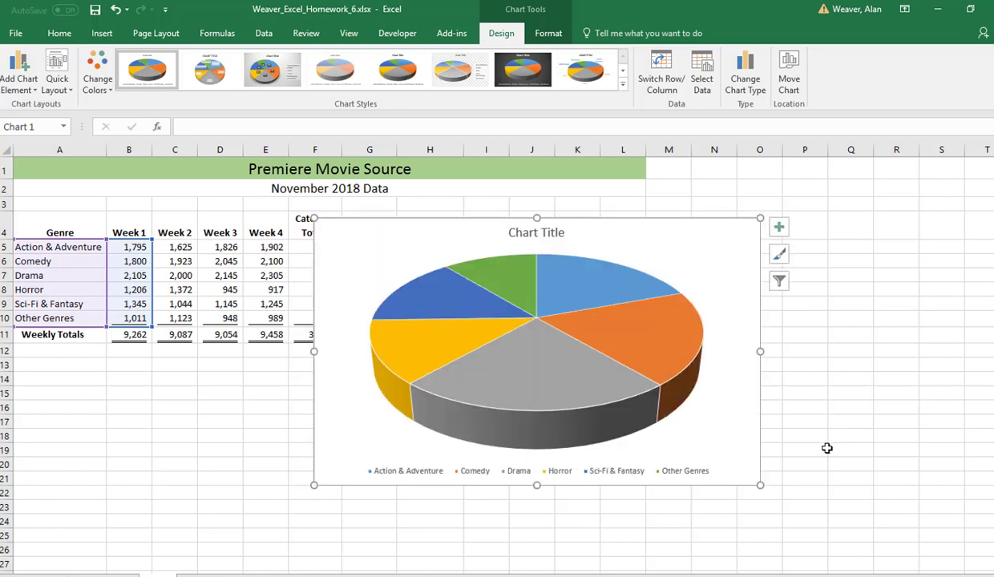
click(643, 478)
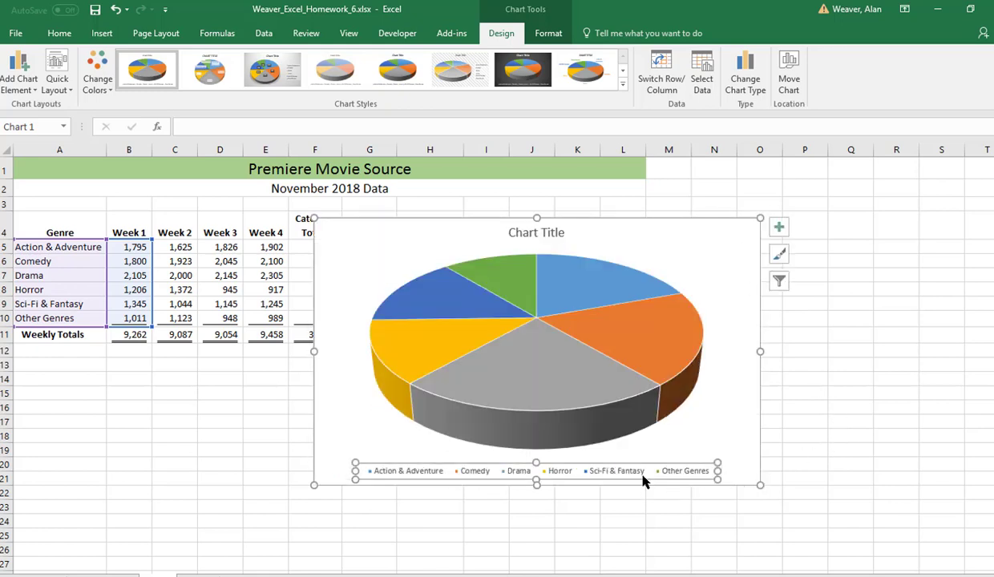
right_click(640, 470)
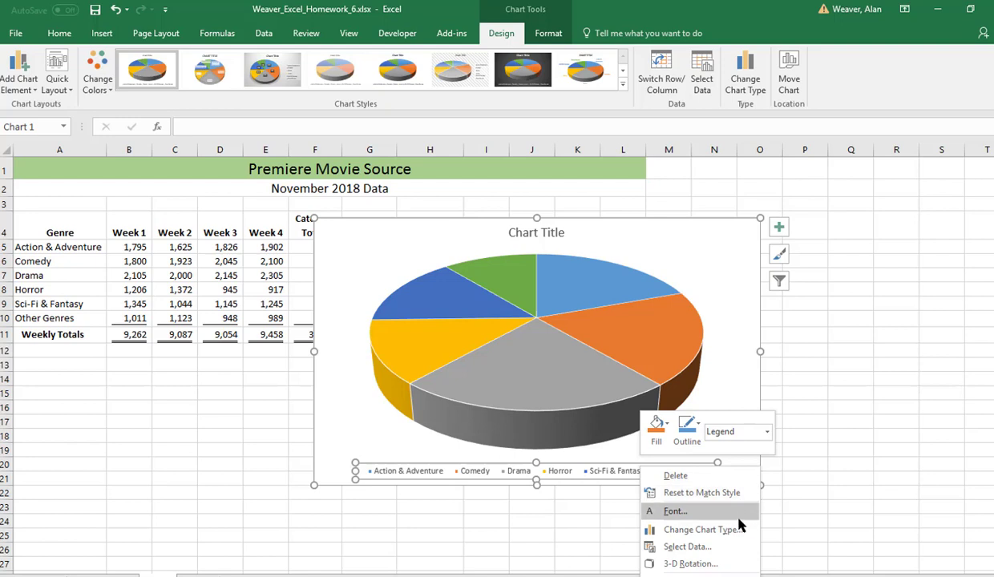
click(698, 571)
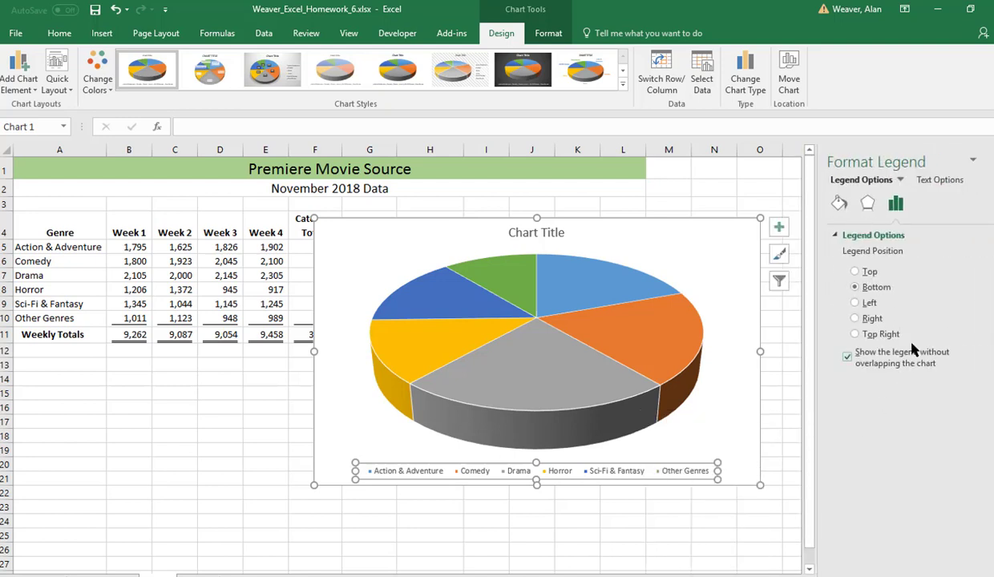
click(855, 319)
click(661, 256)
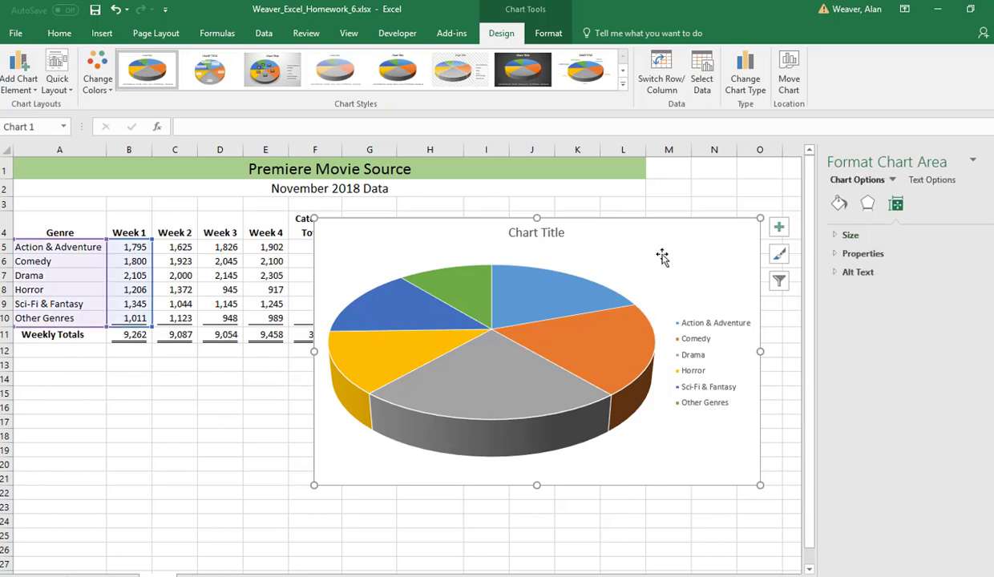
Step: Replace the placeholder chart title with 'Entertainment'
click(521, 234)
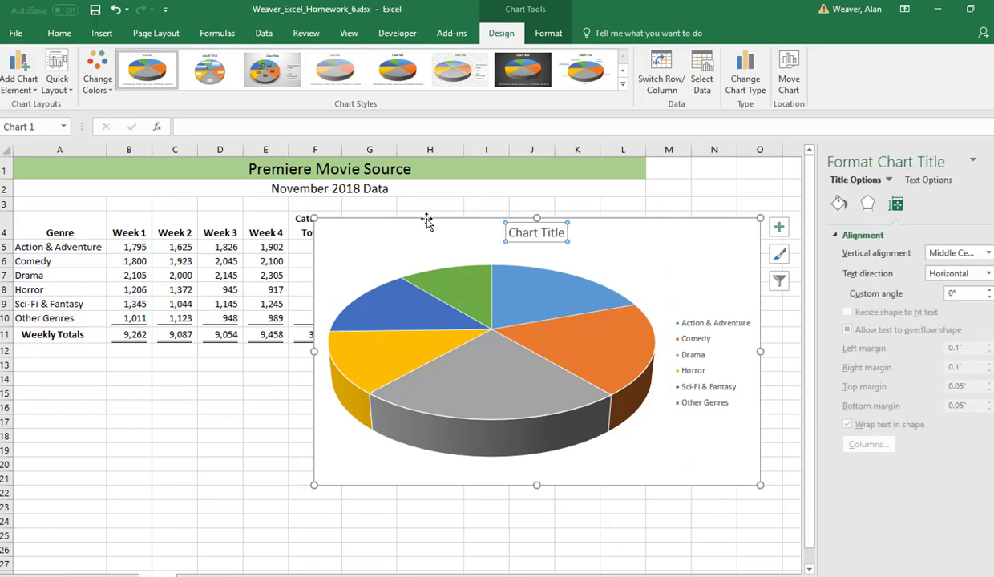
click(208, 127)
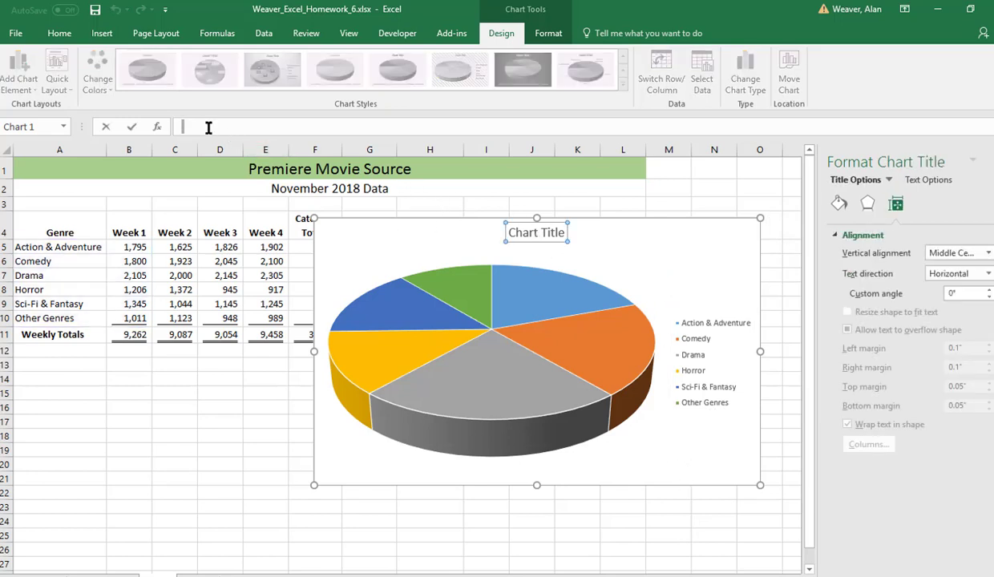
text(Entertainment)
key(Return)
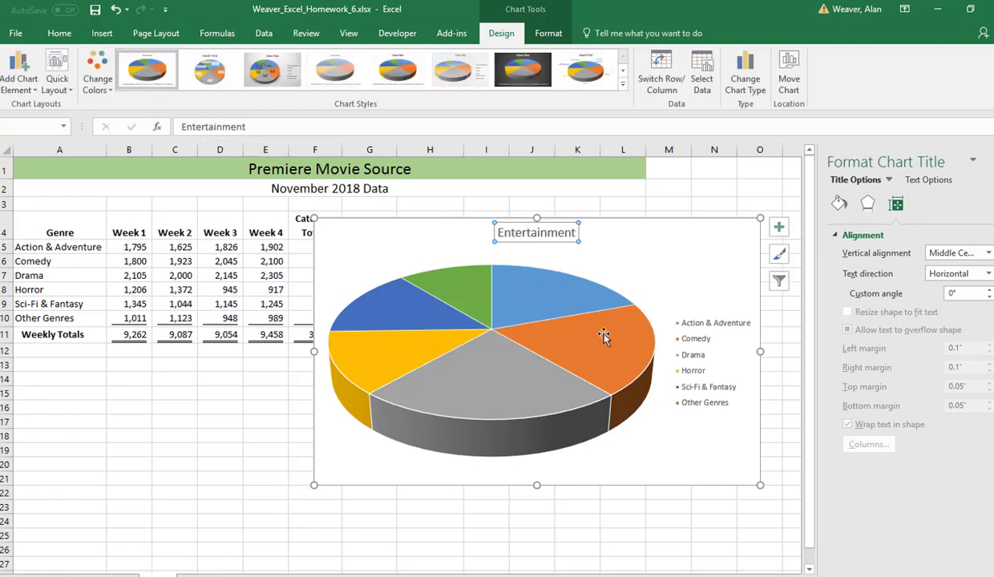
click(607, 364)
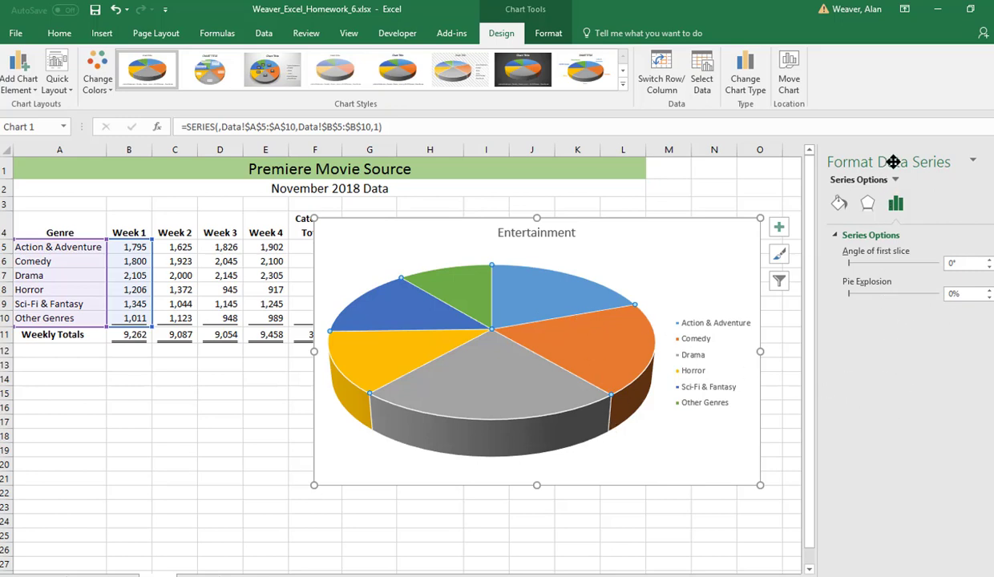
Step: Explode the pie slices to about 54%, then switch worksheets and select cell B21
drag(850, 294, 892, 297)
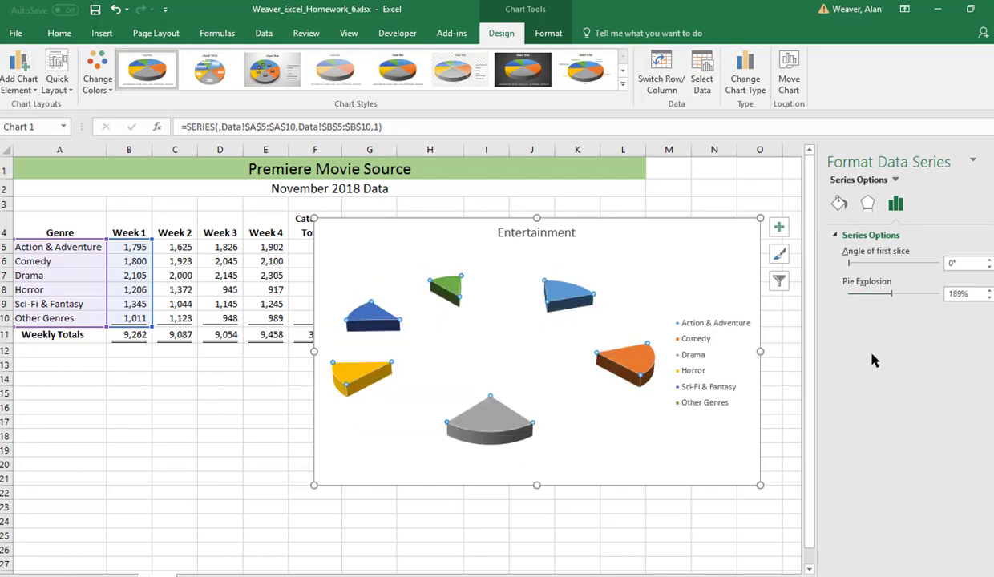
drag(890, 293, 864, 304)
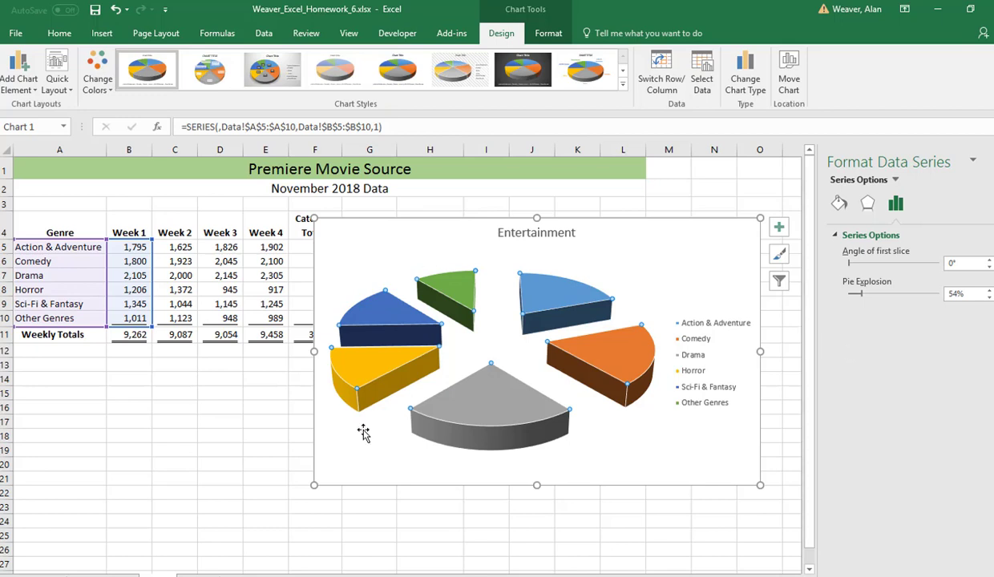
key(ctrl+Page_Down)
click(281, 525)
click(268, 541)
scroll(371, 526, down, 4)
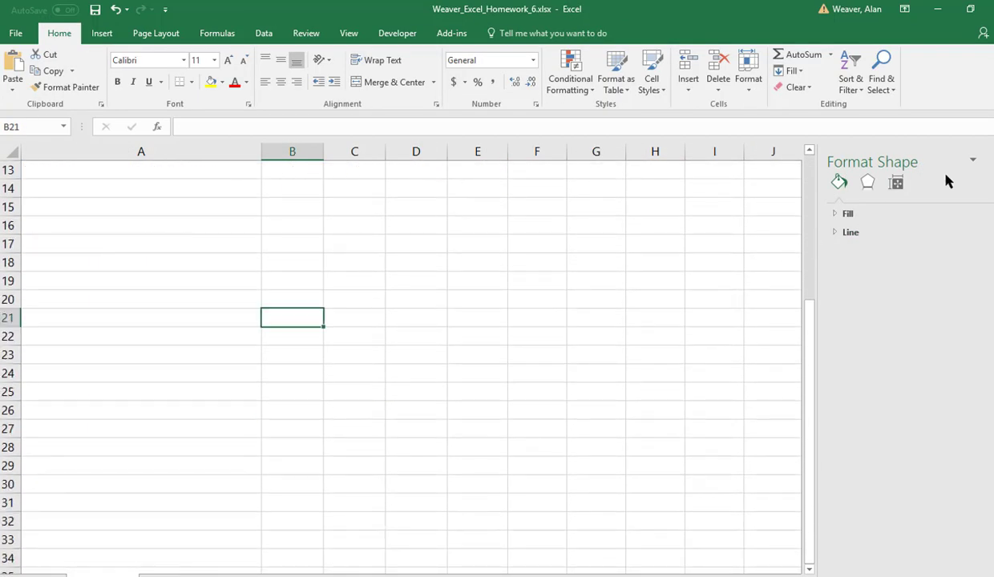
Step: Close the formatting pane and go to the New York State University sheet, selecting D16
click(989, 161)
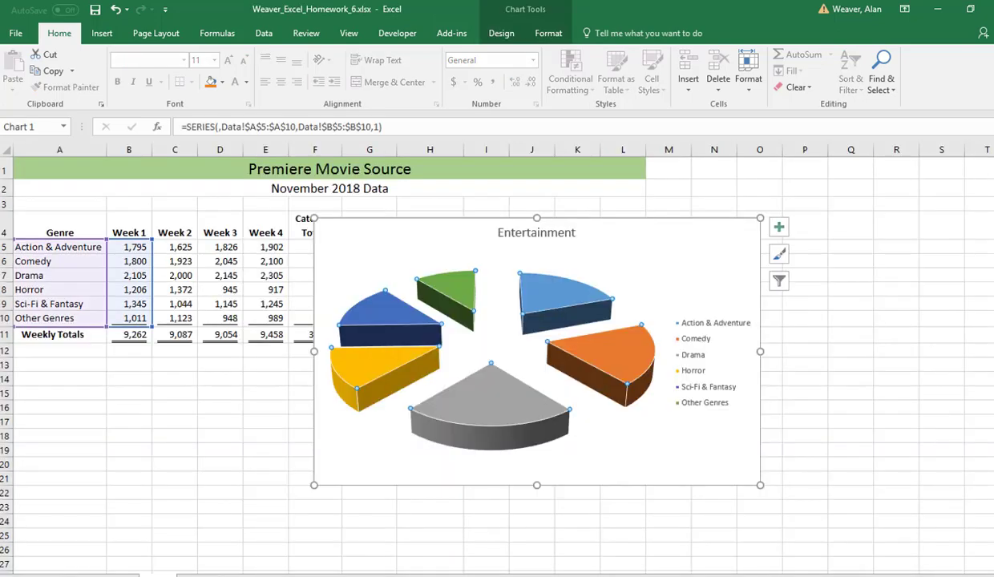
key(ctrl+Page_Down)
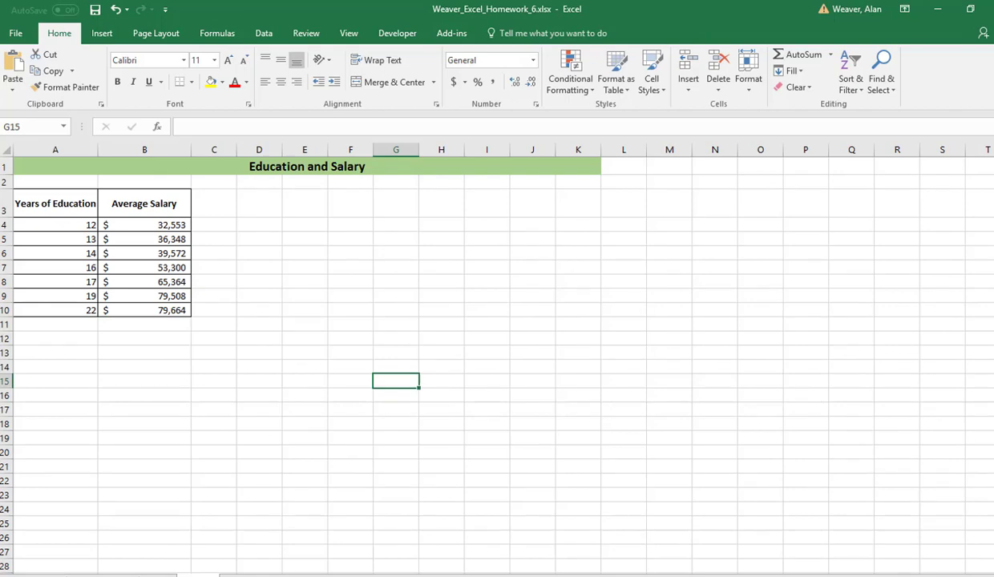
key(ctrl+Page_Down)
scroll(214, 459, up, 4)
click(400, 451)
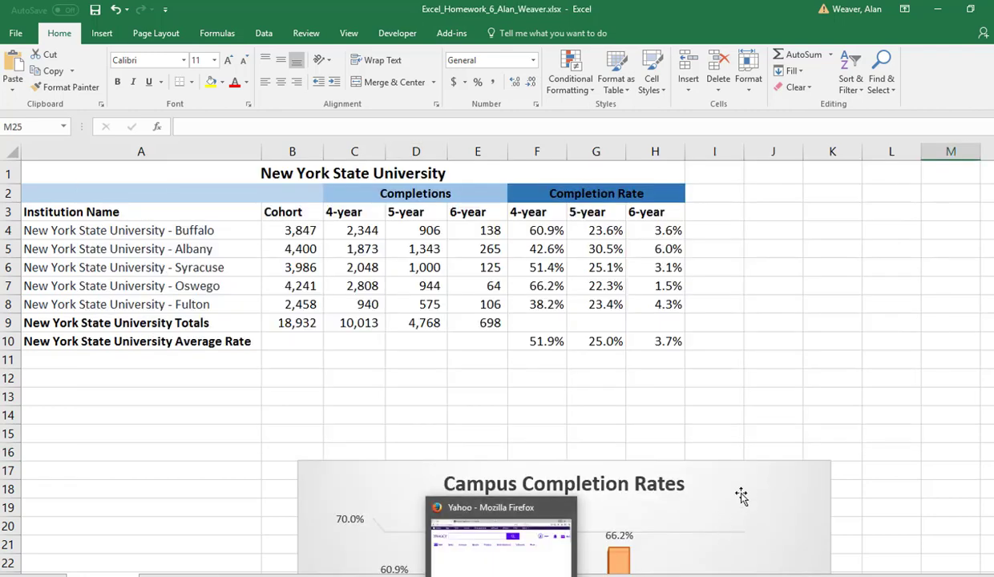
Step: Drag the chart beside the institution names and open Format Axis for its vertical axis
click(731, 486)
drag(730, 485, 637, 234)
drag(713, 212, 649, 240)
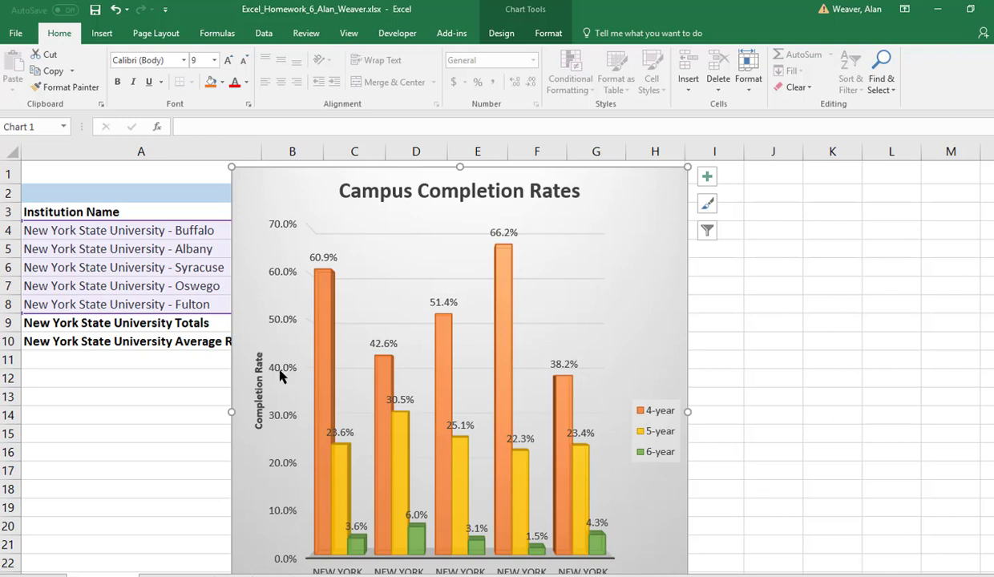
click(274, 274)
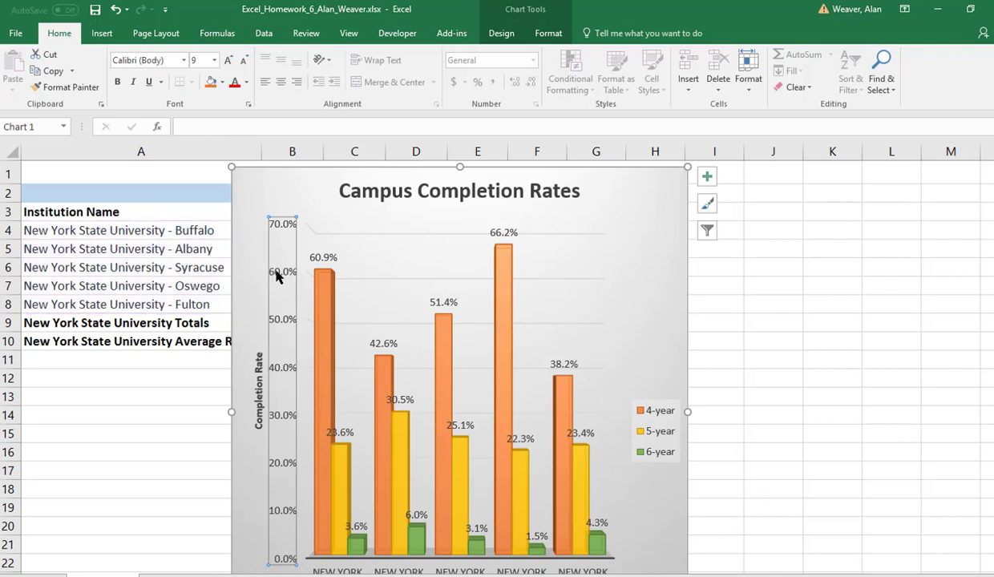
double_click(275, 275)
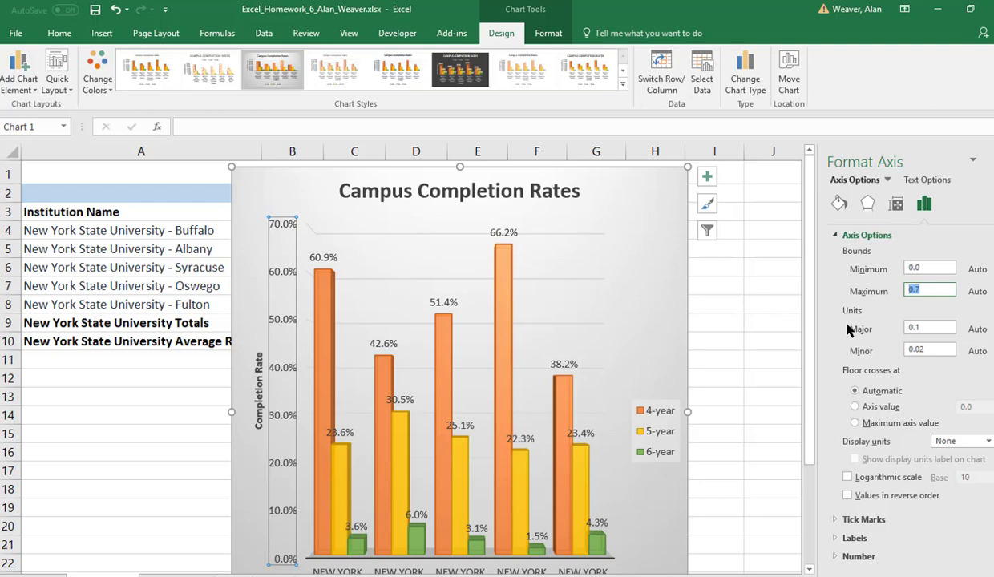
Step: Set the vertical axis maximum to 0.9 and the major unit to 0.2
key(BackSpace)
text(.9)
key(Return)
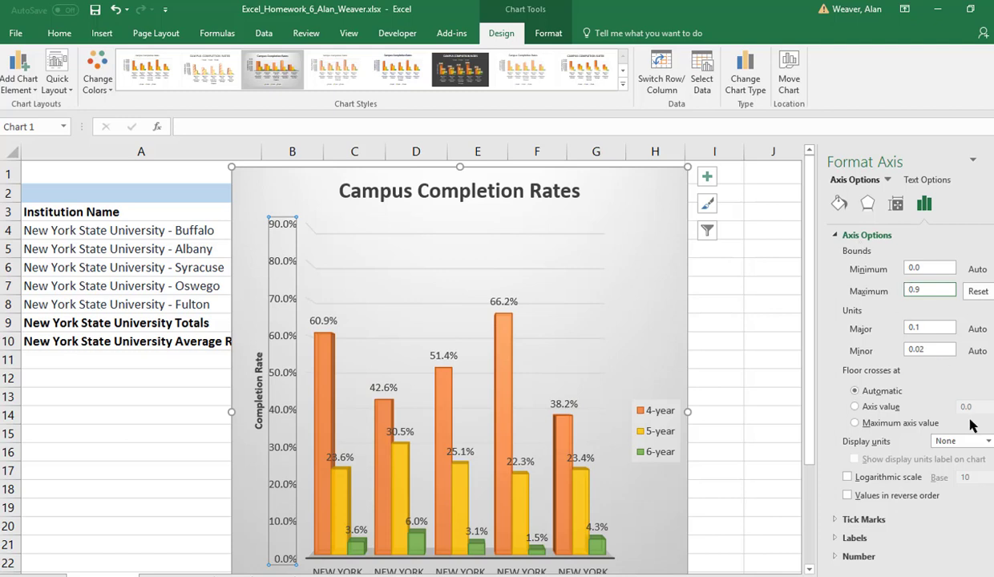
click(931, 330)
text(.0)
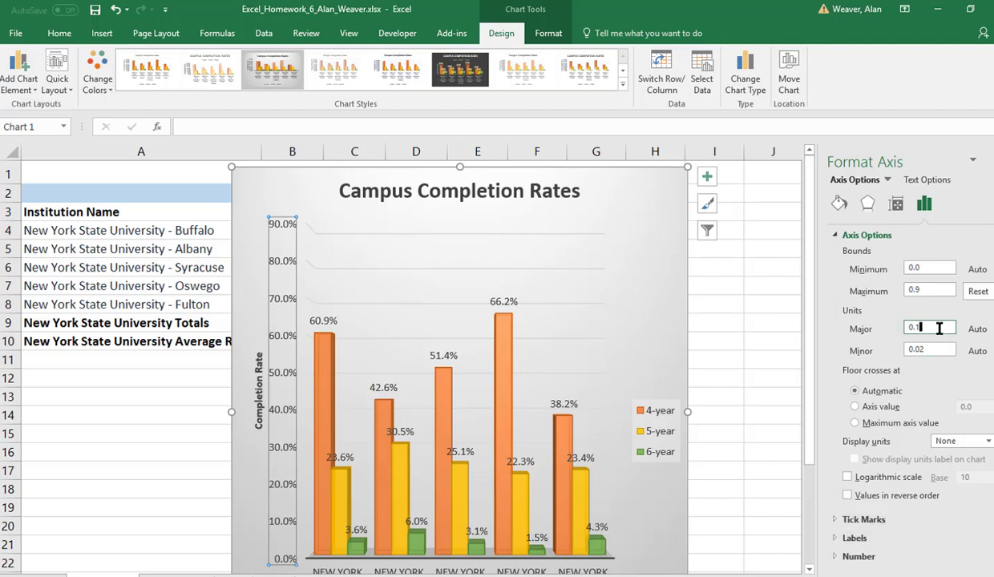
double_click(930, 327)
text(.2)
key(Return)
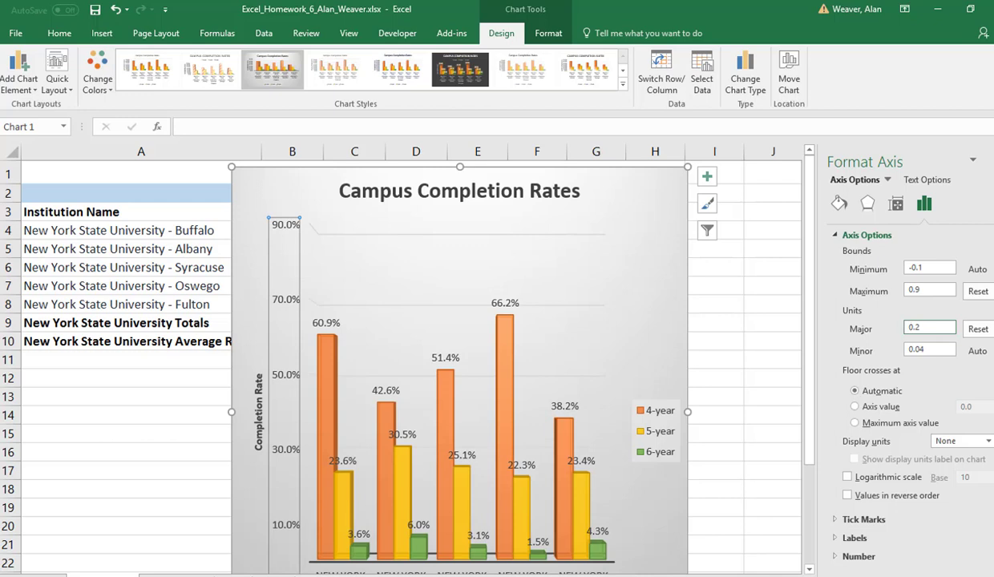
Step: Browse the axis Fill & Line, Effects and Size tabs, return to Axis Options, and deselect the chart
click(840, 205)
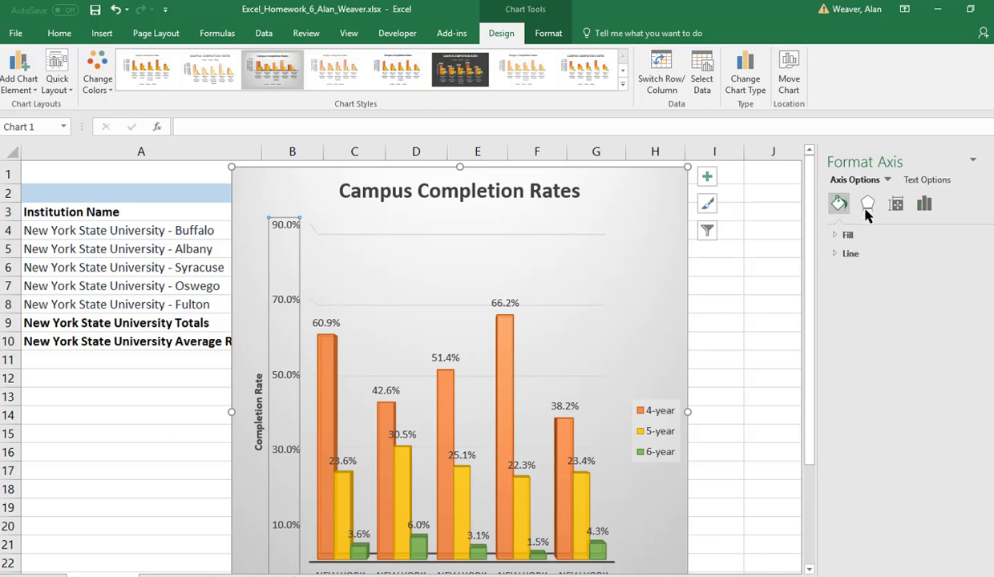
click(867, 207)
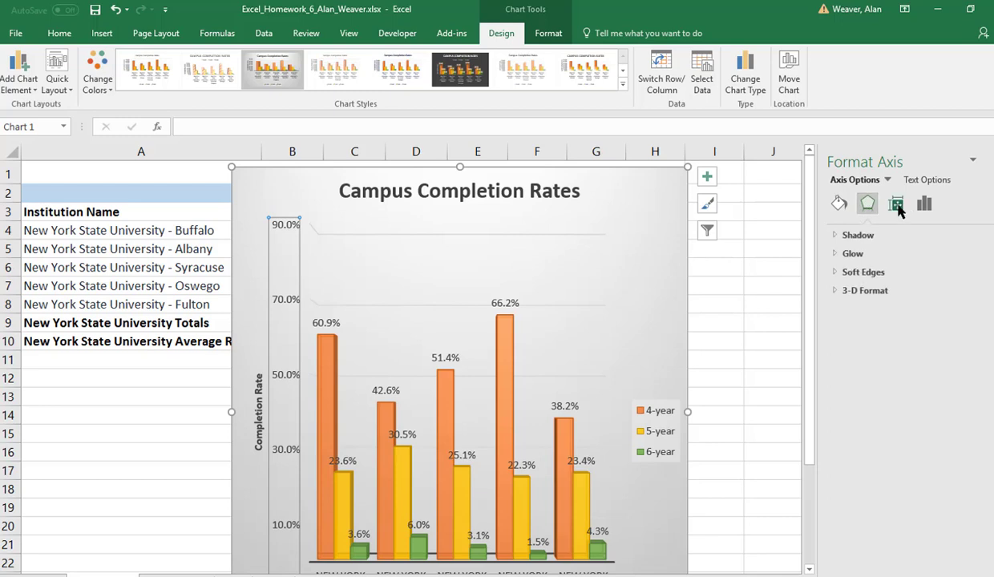
click(896, 205)
click(924, 206)
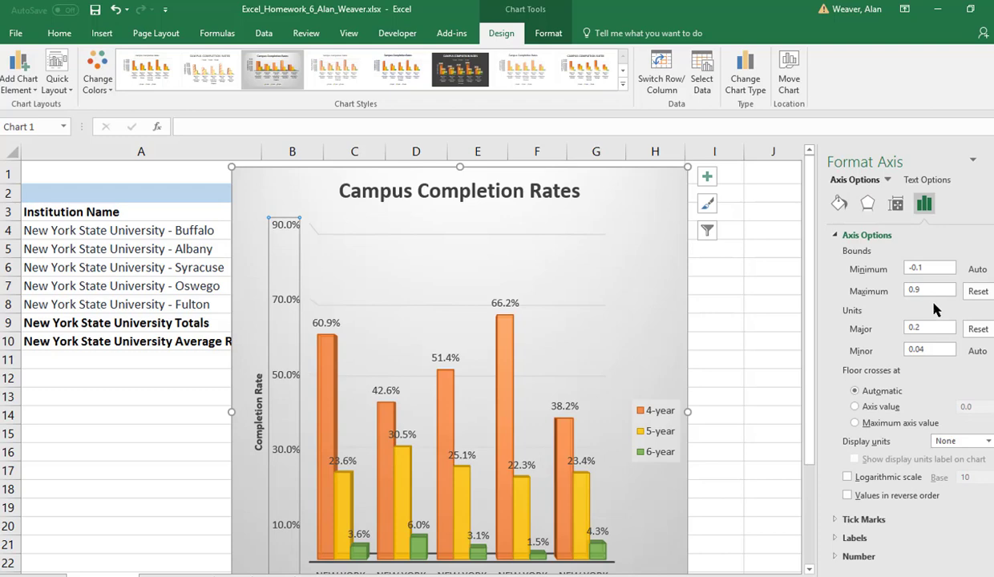
click(738, 320)
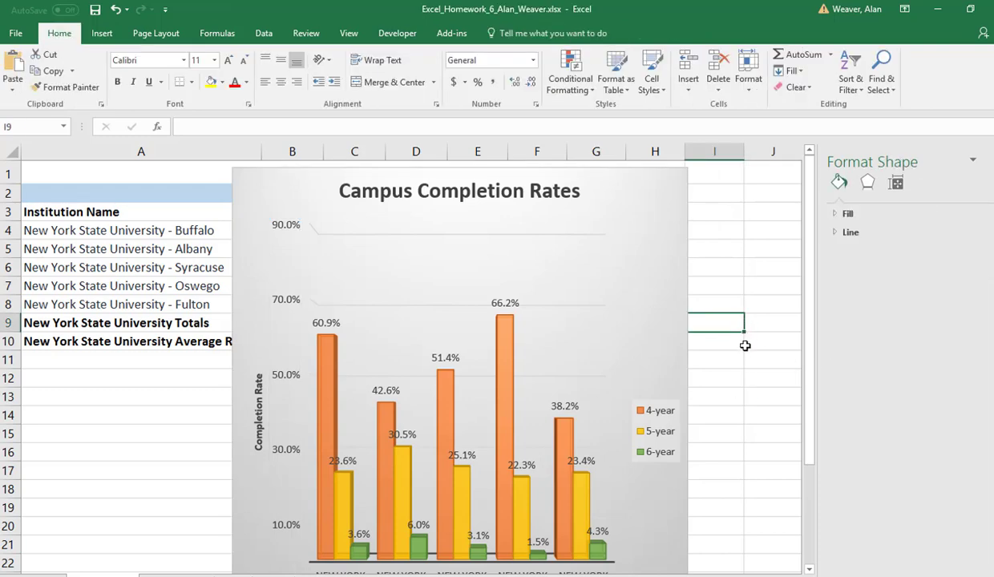